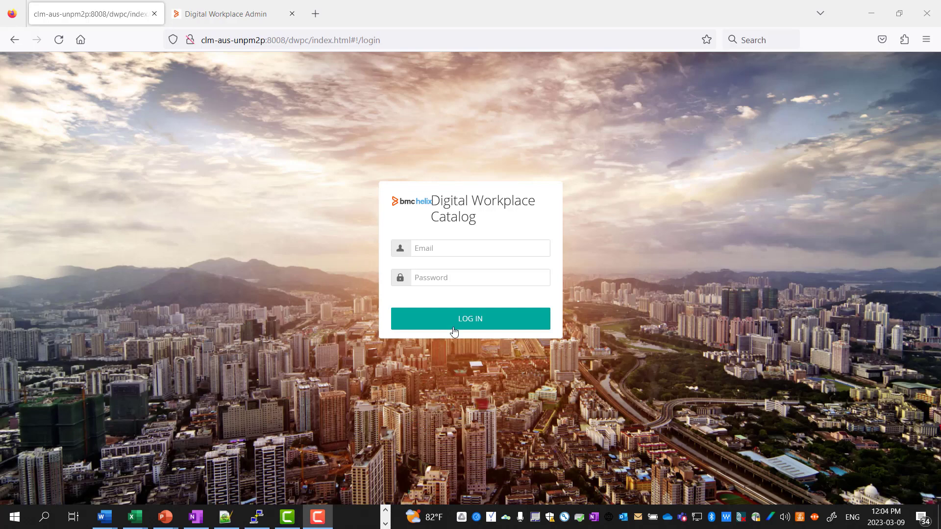
- Sign in to the Catalog with the admin user name and password, and open the application settings
{"action": "left_click", "coordinate": [485, 248]}
{"action": "type", "text": "h"}
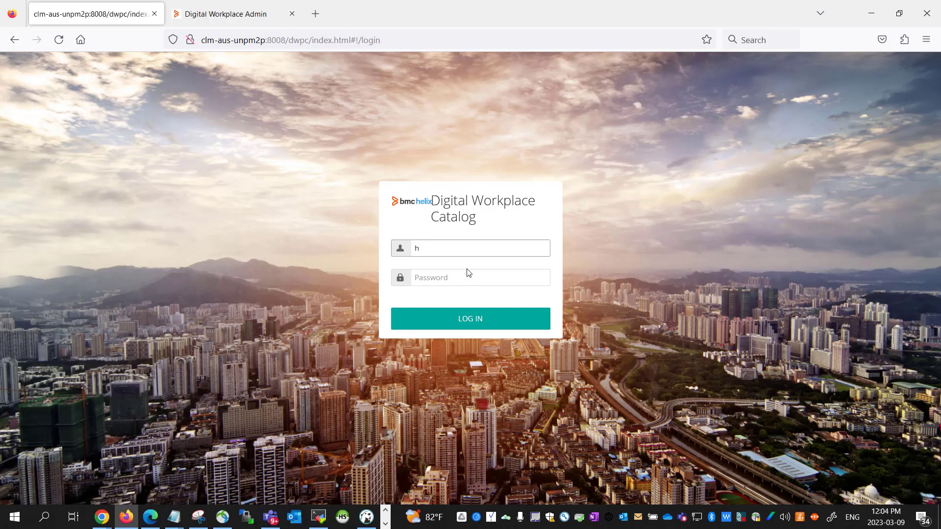
{"action": "type", "text": "annah_admin"}
{"action": "left_click", "coordinate": [467, 277]}
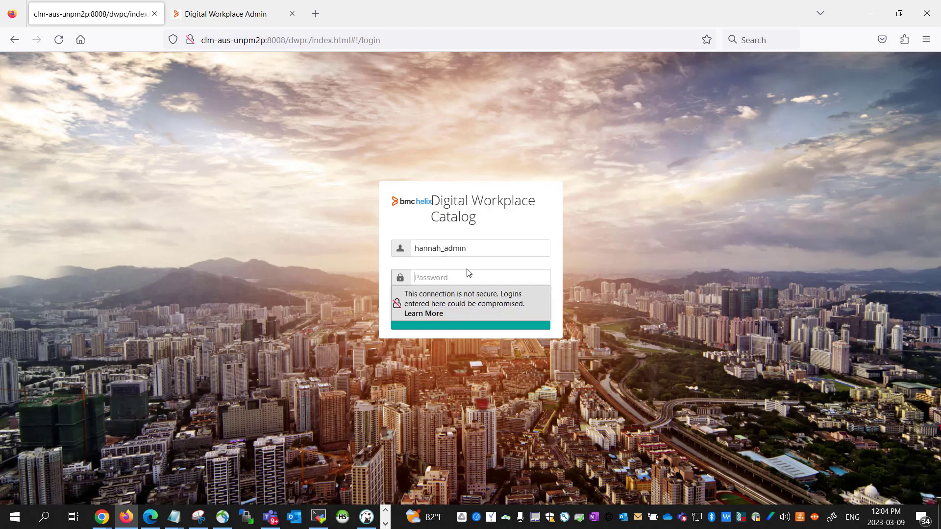
{"action": "type", "text": "•••••••••"}
{"action": "left_click", "coordinate": [479, 319]}
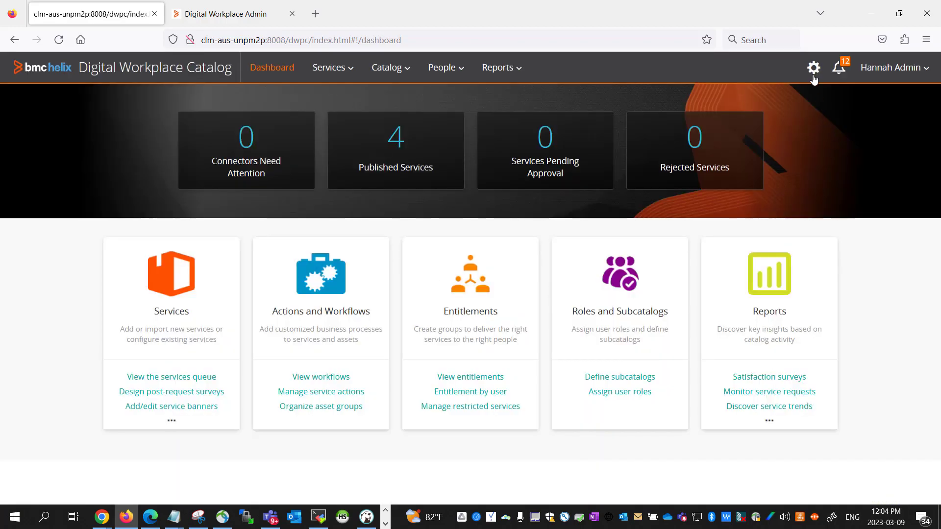
{"action": "left_click", "coordinate": [815, 70]}
- Open the Surveys settings and switch on survey generation for completed requests
{"action": "scroll", "coordinate": [784, 363], "scroll_direction": "down", "scroll_amount": 3}
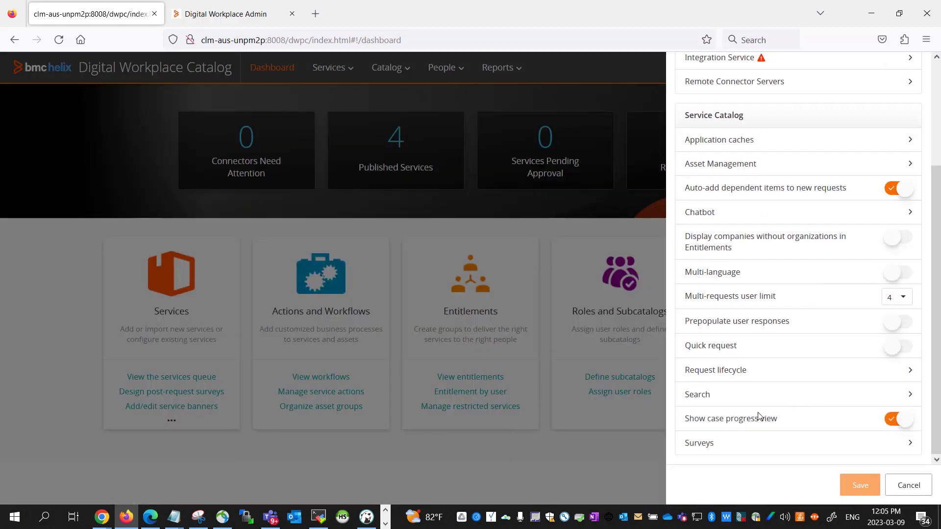
{"action": "left_click", "coordinate": [704, 445]}
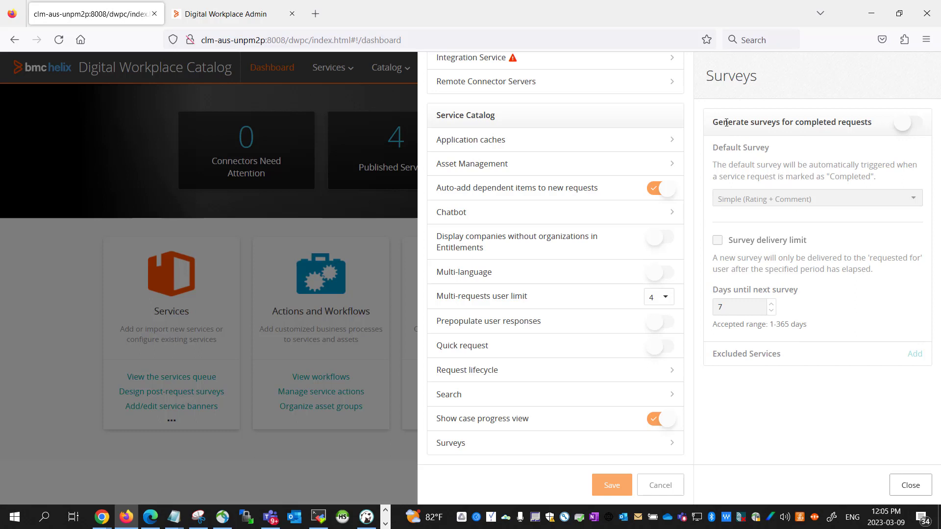
{"action": "left_click", "coordinate": [915, 126]}
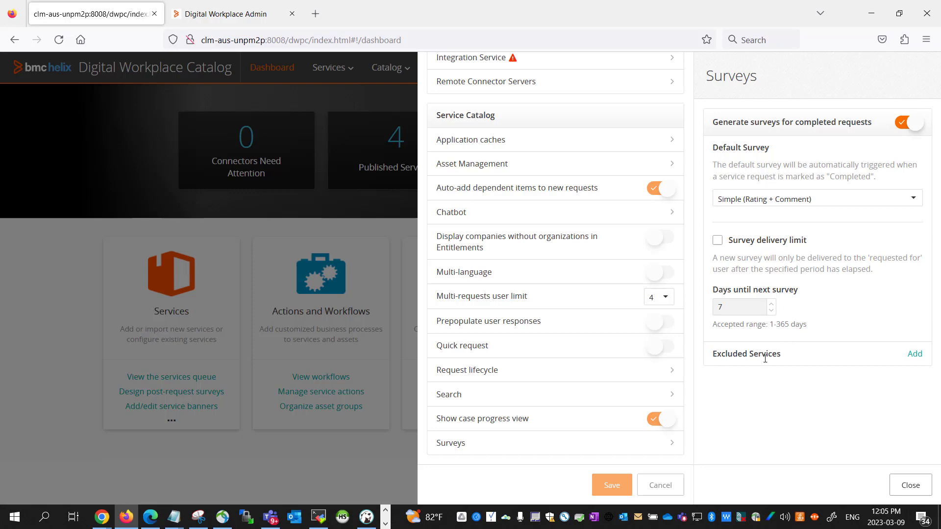
- Cancel out of the Excluded Services picker without changes and close the Surveys settings
{"action": "left_click", "coordinate": [914, 355]}
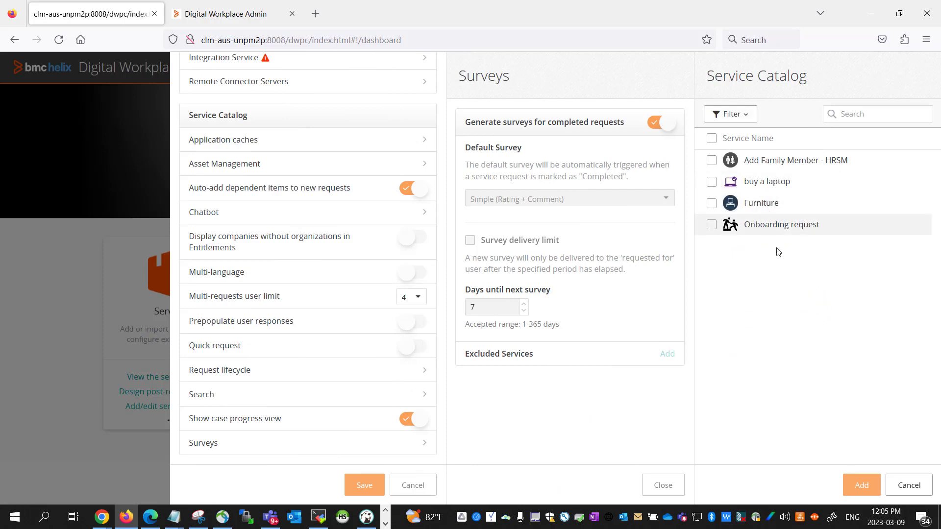
{"action": "left_click", "coordinate": [910, 486]}
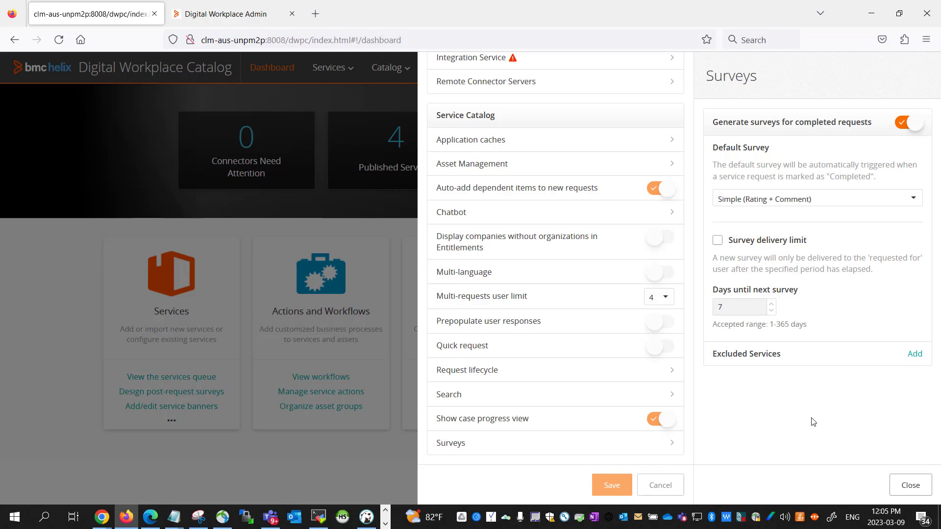
{"action": "left_click", "coordinate": [909, 485]}
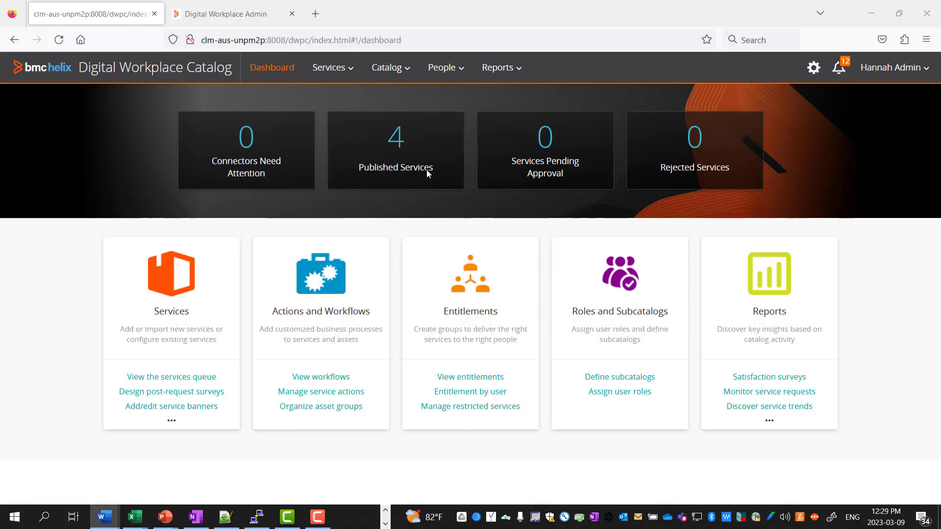
{"action": "left_click", "coordinate": [328, 68]}
- Start a new survey on the Surveys page and add a Radio Button question
{"action": "left_click", "coordinate": [357, 198]}
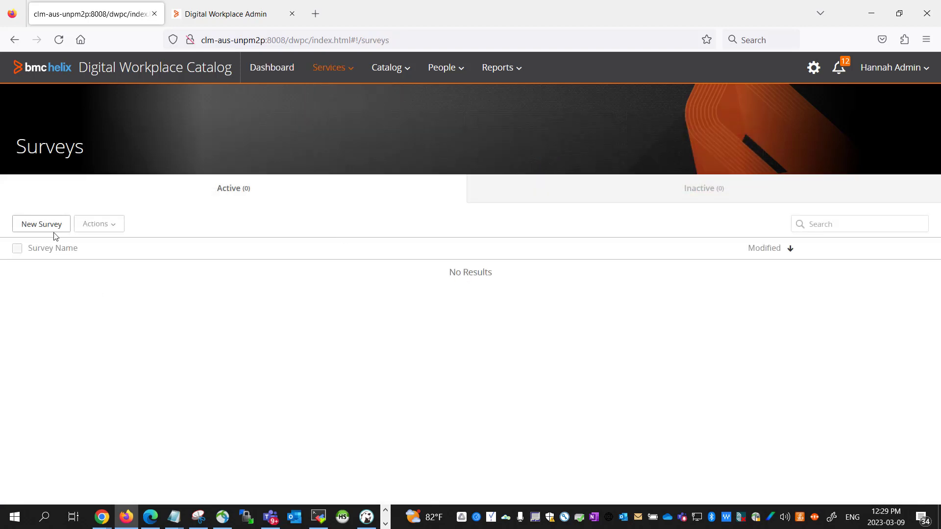
{"action": "left_click", "coordinate": [27, 228]}
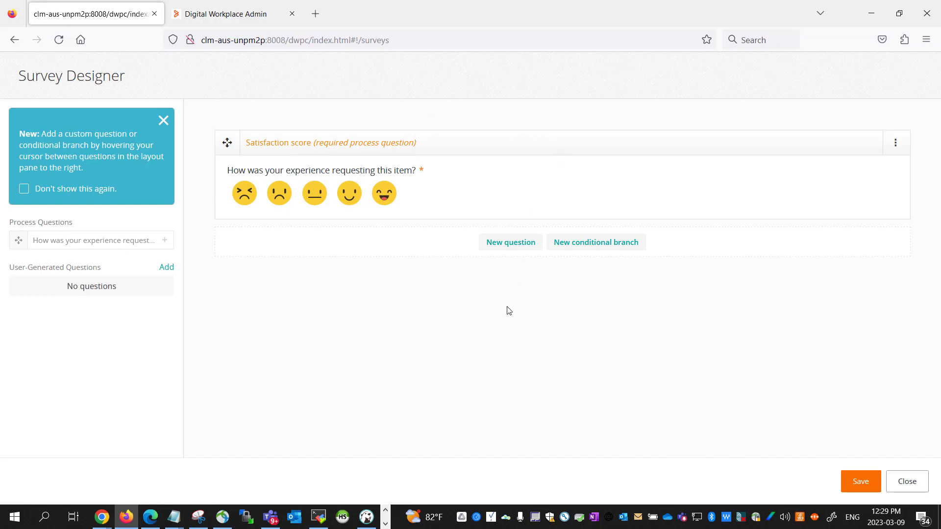
{"action": "left_click", "coordinate": [508, 249]}
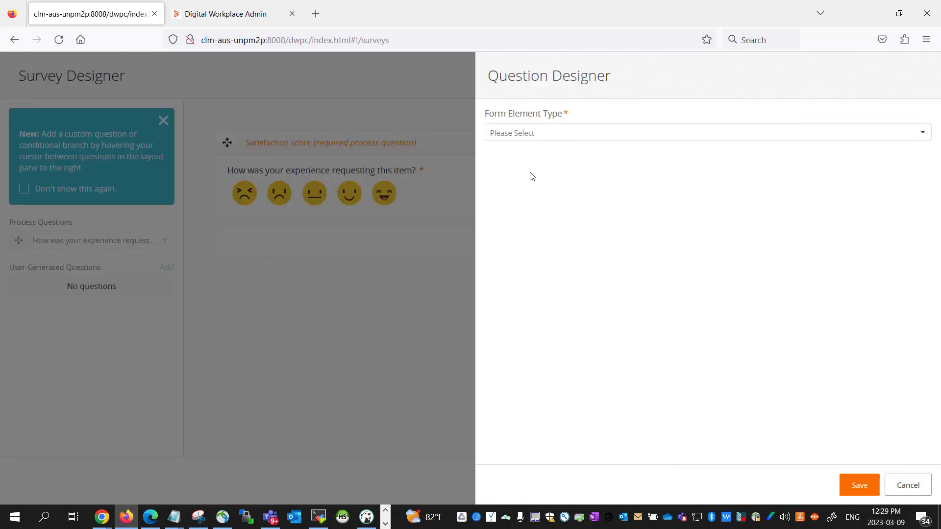
{"action": "left_click", "coordinate": [527, 137]}
{"action": "left_click", "coordinate": [526, 202]}
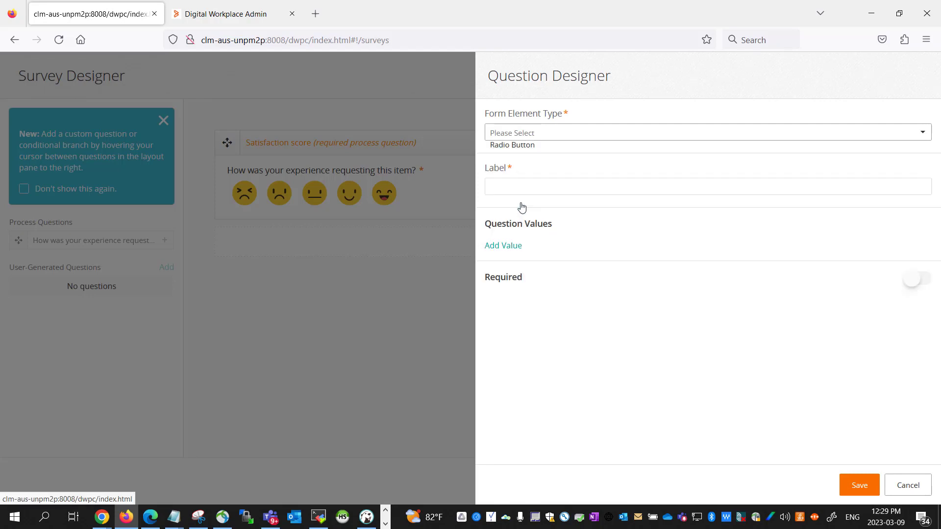
- Paste the service-experience rating question from Word as the label, removing its 'a.' prefix
{"action": "key", "text": "alt+Tab"}
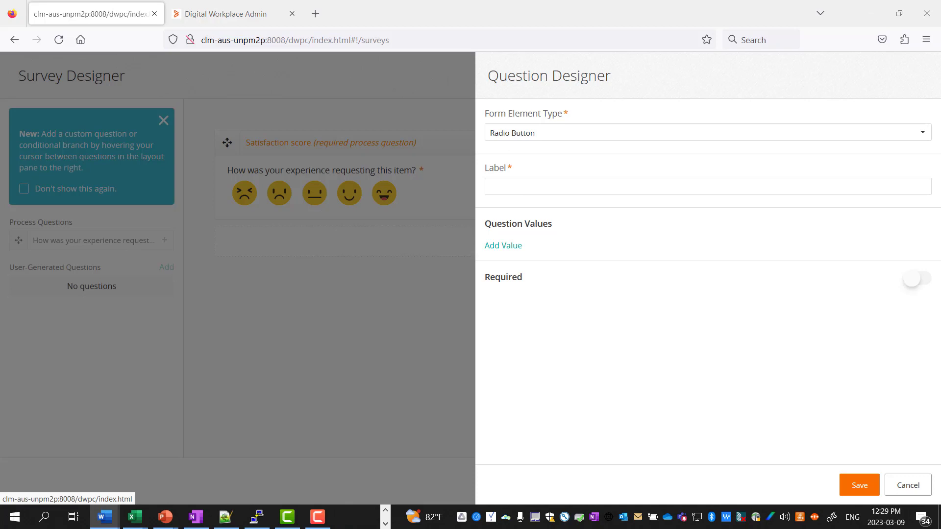
{"action": "left_click", "coordinate": [597, 186]}
{"action": "type", "text": "a.\tIn a scale of 1-5, how would you rate the experience of using this service"}
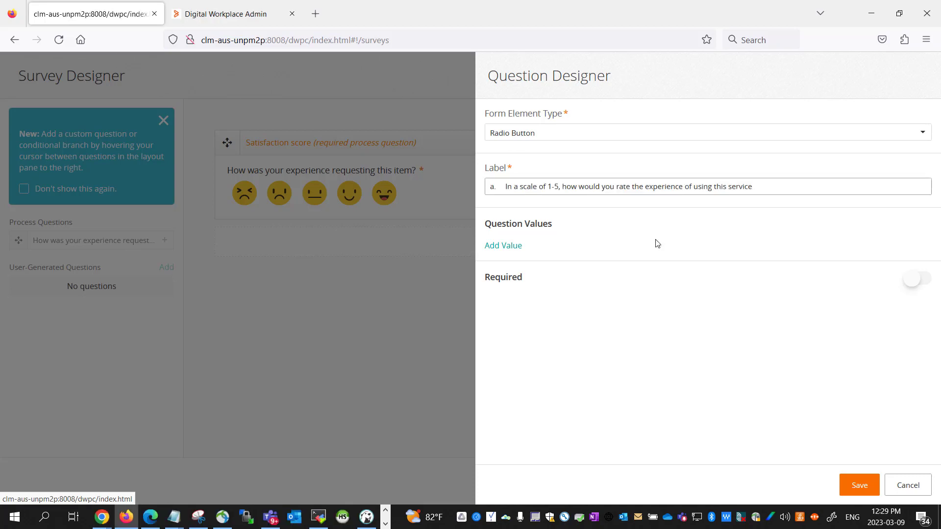
{"action": "key", "text": "Home"}
{"action": "key", "text": "Delete"}
{"action": "key", "text": "Delete"}
{"action": "key", "text": "Delete"}
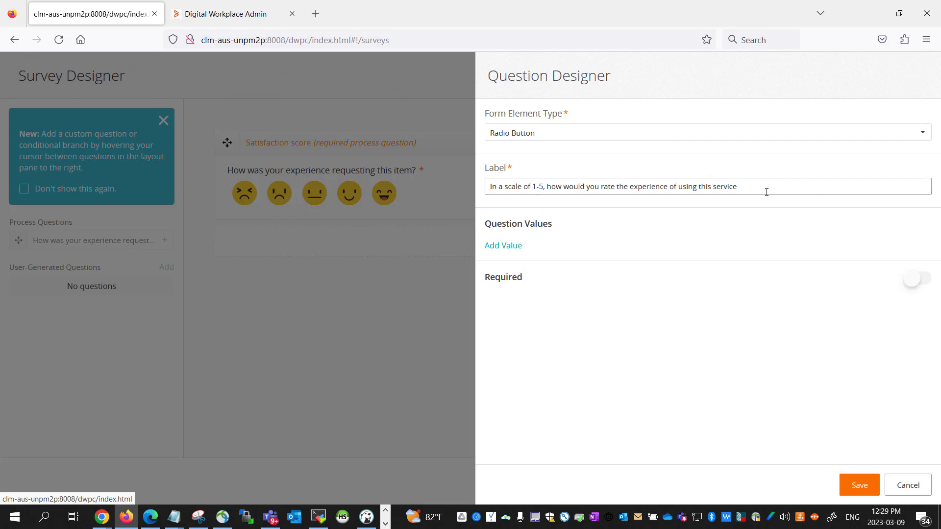
- Add answer values 1 and 2 with matching display and stored values
{"action": "left_click", "coordinate": [508, 246]}
{"action": "left_click", "coordinate": [544, 260]}
{"action": "type", "text": "1"}
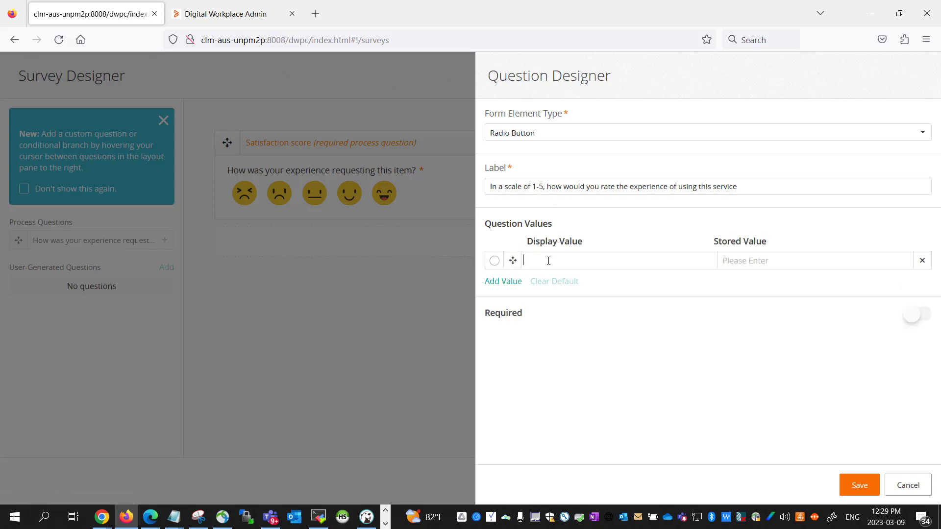
{"action": "left_click", "coordinate": [748, 260]}
{"action": "type", "text": "1"}
{"action": "left_click", "coordinate": [503, 282]}
{"action": "left_click", "coordinate": [550, 278]}
{"action": "type", "text": "2"}
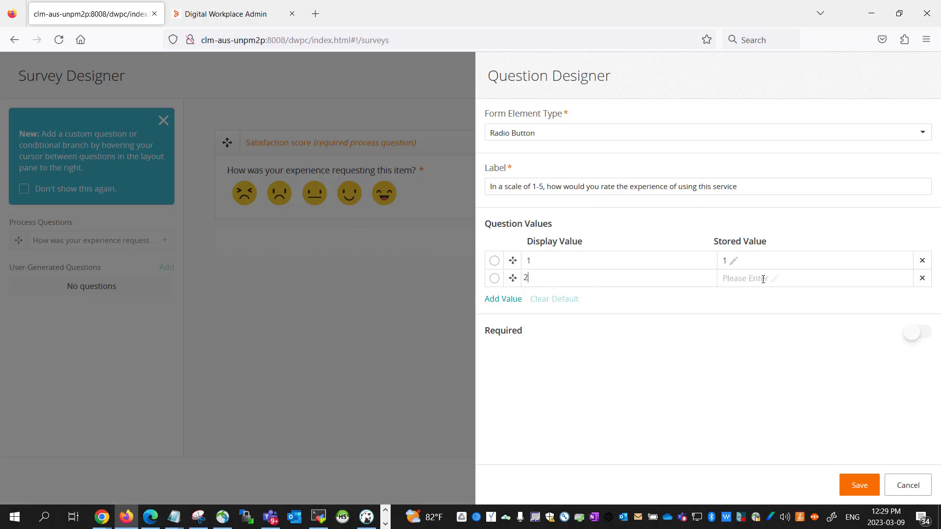
{"action": "left_click", "coordinate": [763, 278]}
{"action": "type", "text": "2"}
- Add answer values 3, 4 and 5, then save the rating question
{"action": "left_click", "coordinate": [515, 299]}
{"action": "left_click", "coordinate": [547, 296]}
{"action": "type", "text": "3"}
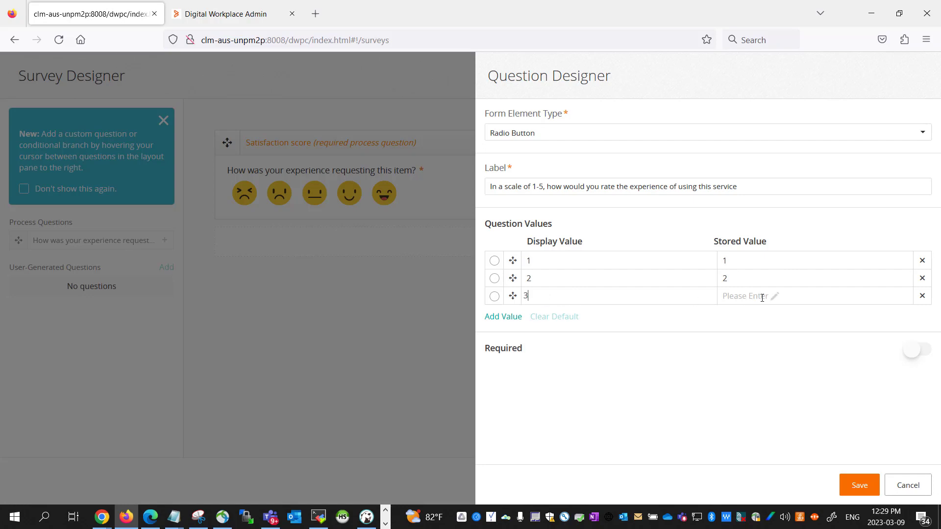
{"action": "left_click", "coordinate": [772, 296]}
{"action": "type", "text": "4"}
{"action": "type", "text": "3"}
{"action": "left_click", "coordinate": [496, 317]}
{"action": "left_click", "coordinate": [533, 313]}
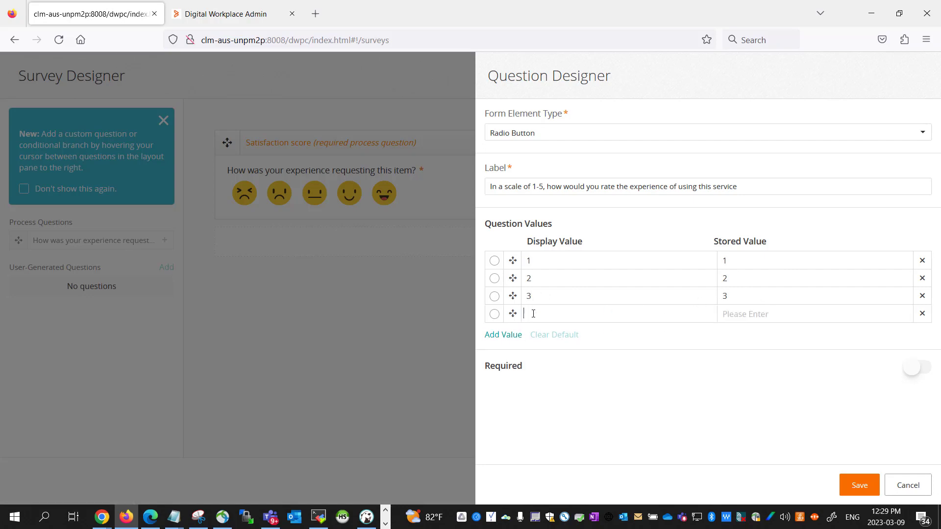
{"action": "left_click", "coordinate": [728, 318]}
{"action": "type", "text": "4"}
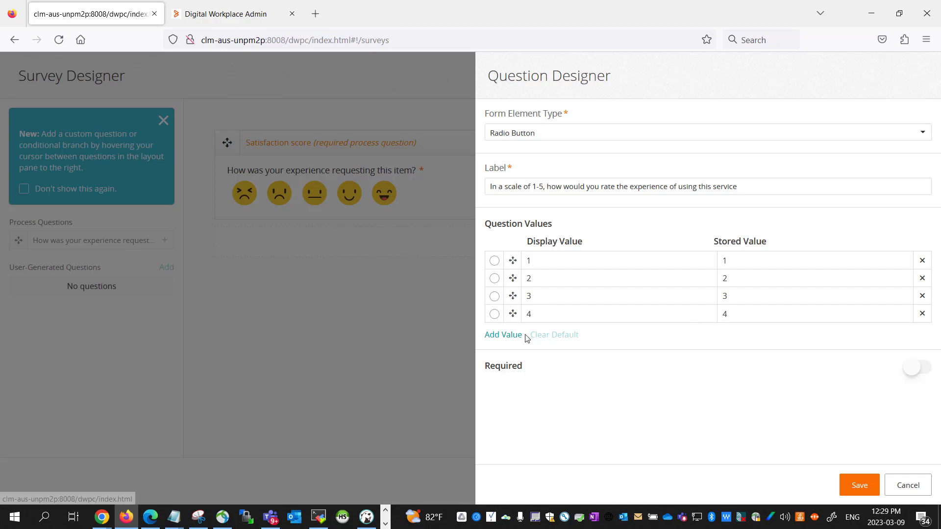
{"action": "left_click", "coordinate": [503, 335]}
{"action": "left_click", "coordinate": [545, 332]}
{"action": "type", "text": "5"}
{"action": "left_click", "coordinate": [745, 331]}
{"action": "type", "text": "5"}
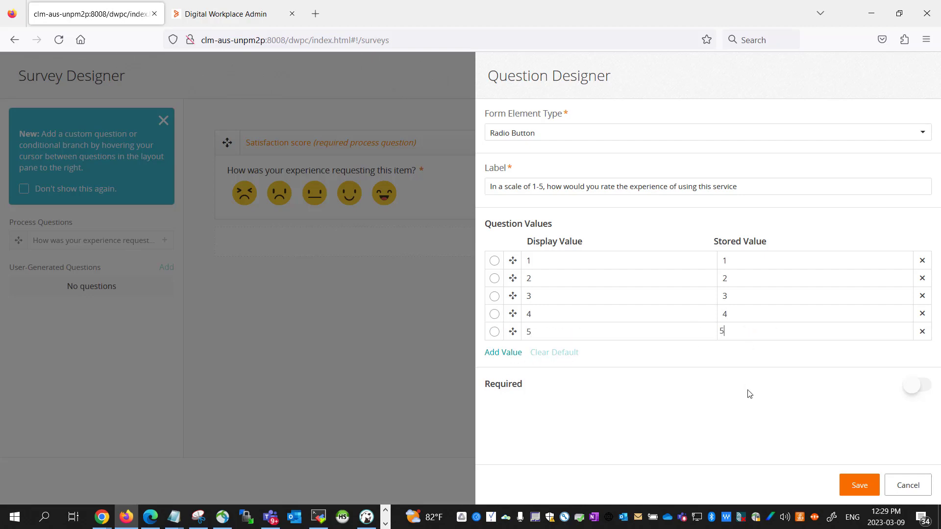
{"action": "left_click", "coordinate": [861, 483]}
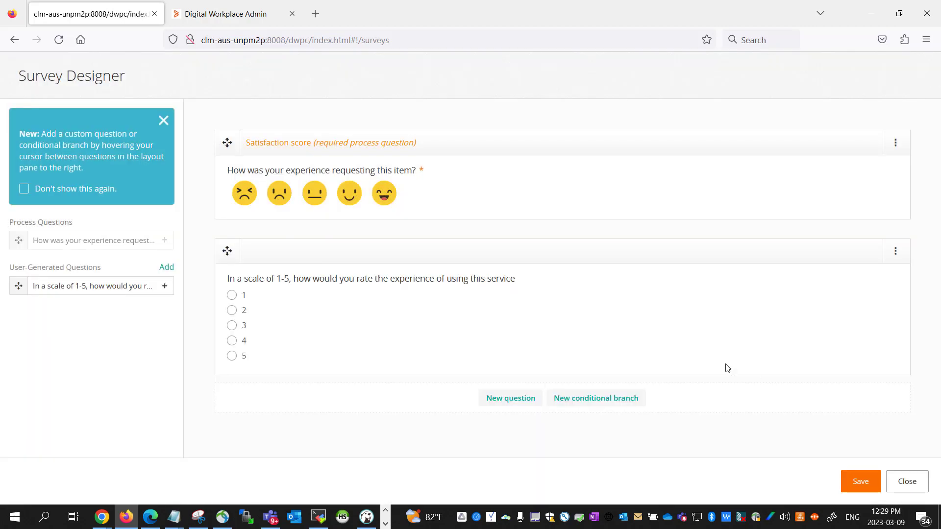
- Add a Text Area question labelled 'Please add any other feedback you have'
{"action": "left_click", "coordinate": [522, 398]}
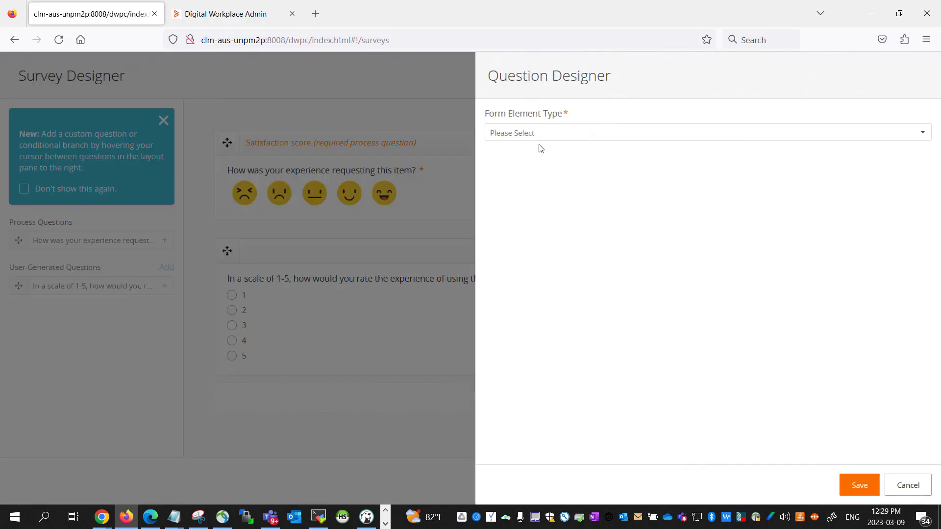
{"action": "left_click", "coordinate": [517, 133]}
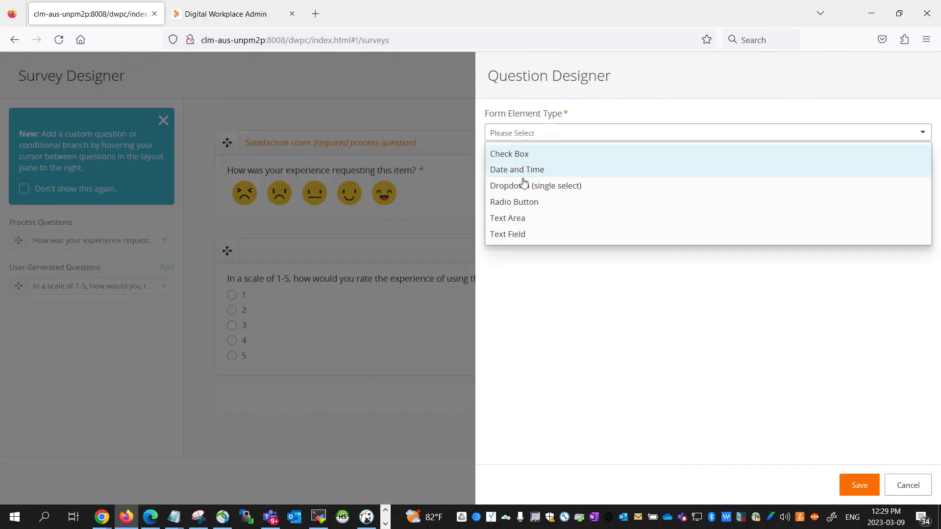
{"action": "left_click", "coordinate": [532, 220]}
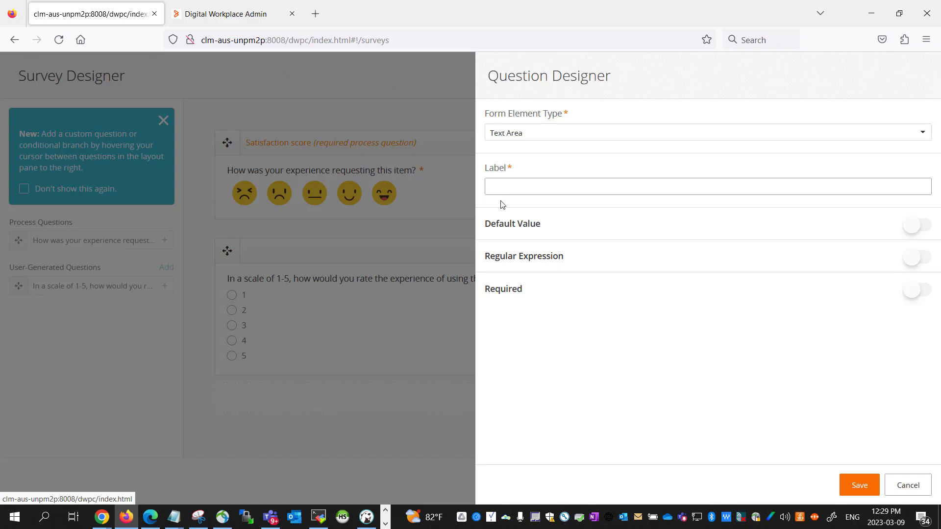
{"action": "key", "text": "alt+Tab"}
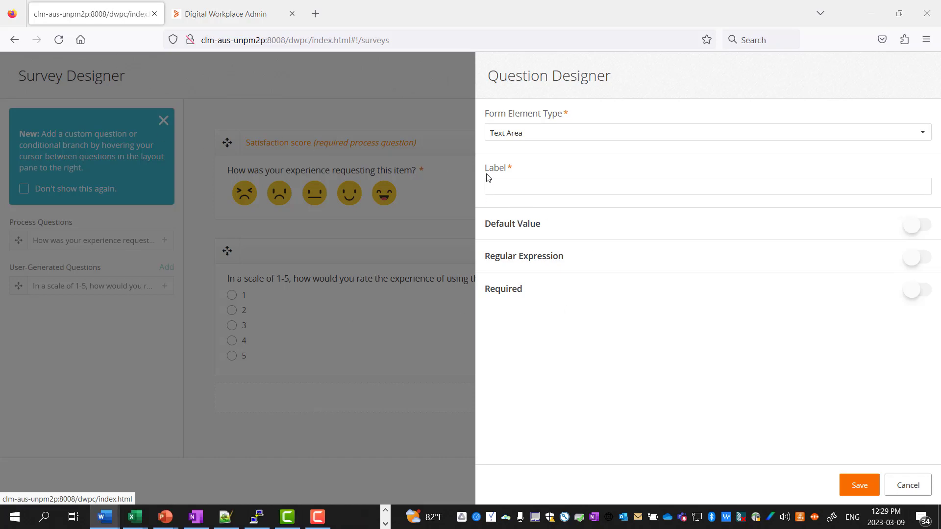
{"action": "left_click", "coordinate": [536, 191]}
{"action": "type", "text": "c.\tPlease add any other feedback you hav"}
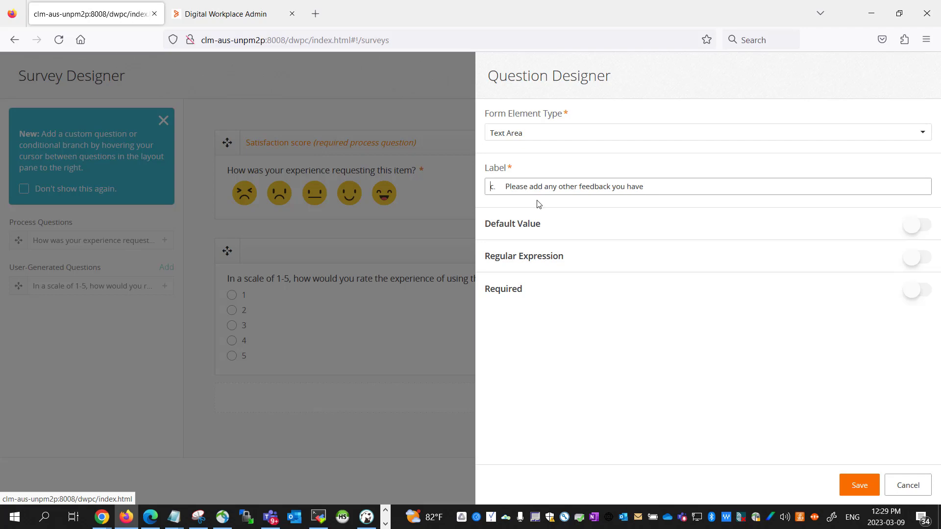
{"action": "key", "text": "Home"}
{"action": "key", "text": "Delete"}
{"action": "key", "text": "Delete"}
{"action": "key", "text": "Delete"}
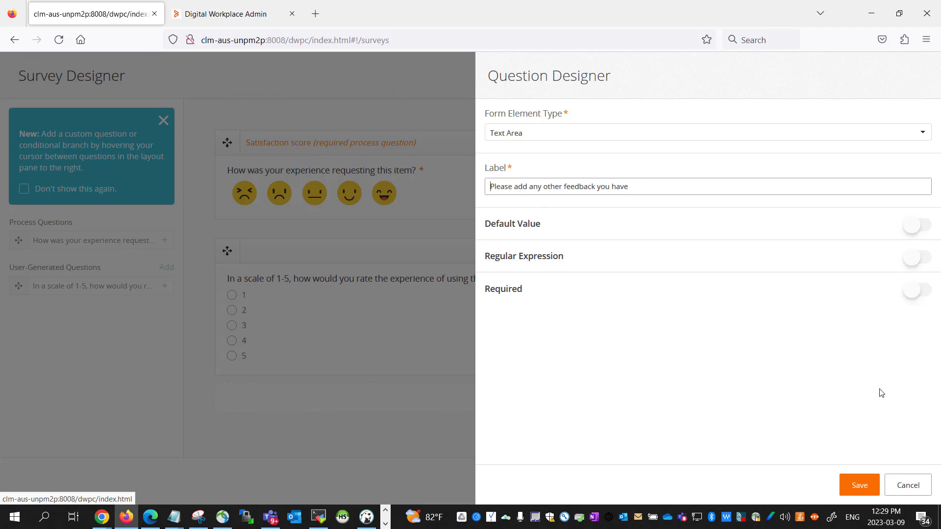
{"action": "left_click", "coordinate": [861, 485]}
- Save the survey under the name 'Survey for Furniture Service'
{"action": "scroll", "coordinate": [427, 415], "scroll_direction": "down", "scroll_amount": 3}
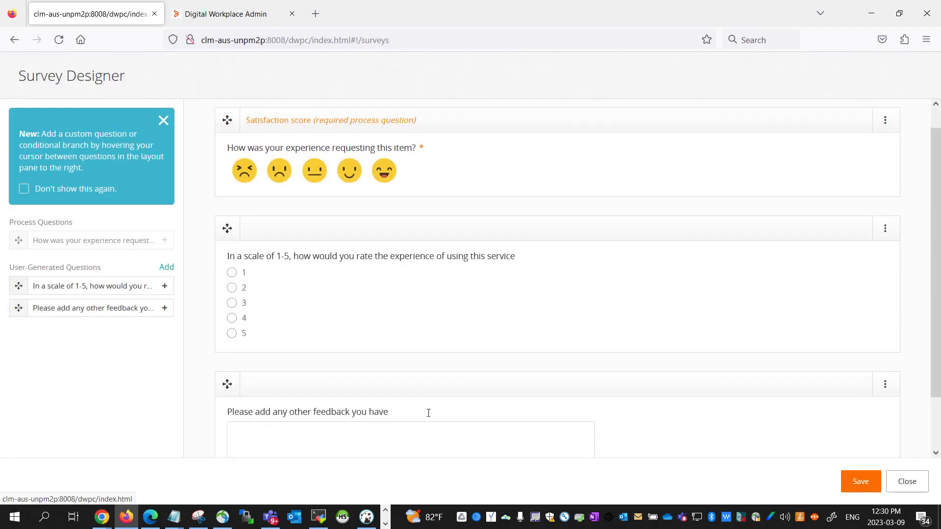
{"action": "left_click", "coordinate": [865, 485]}
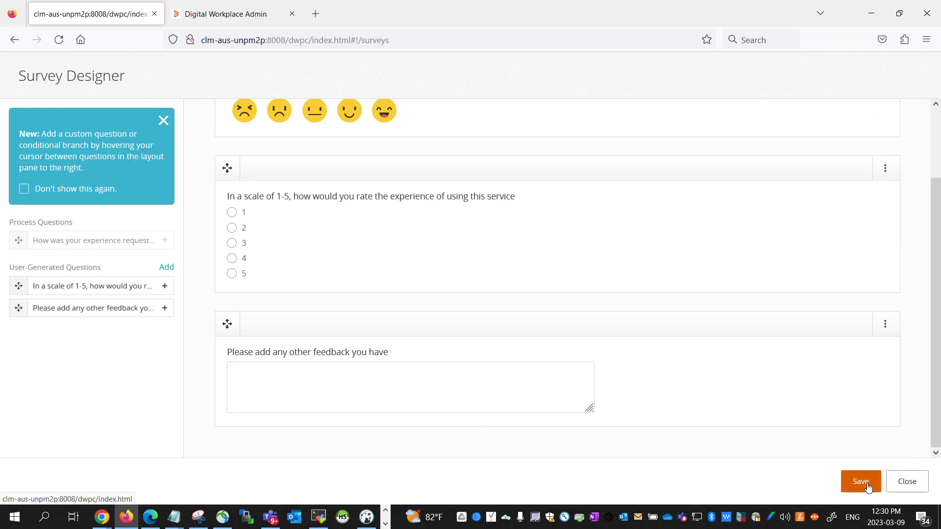
{"action": "left_click", "coordinate": [424, 162]}
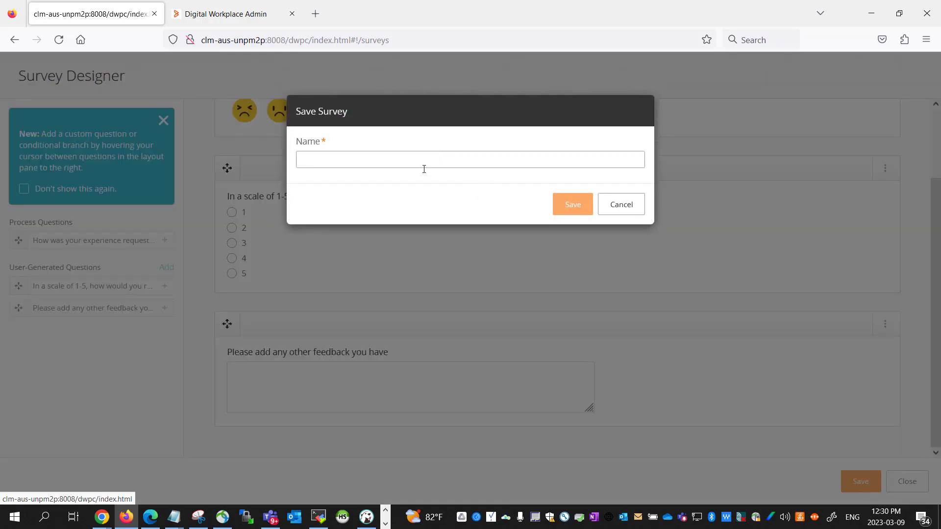
{"action": "type", "text": "Su"}
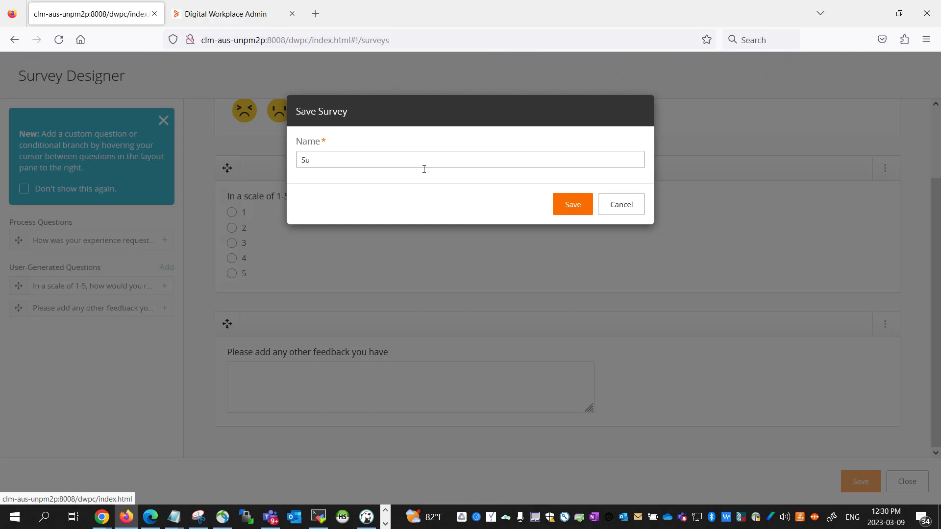
{"action": "type", "text": "rvey for Furniture Service"}
{"action": "left_click", "coordinate": [581, 203]}
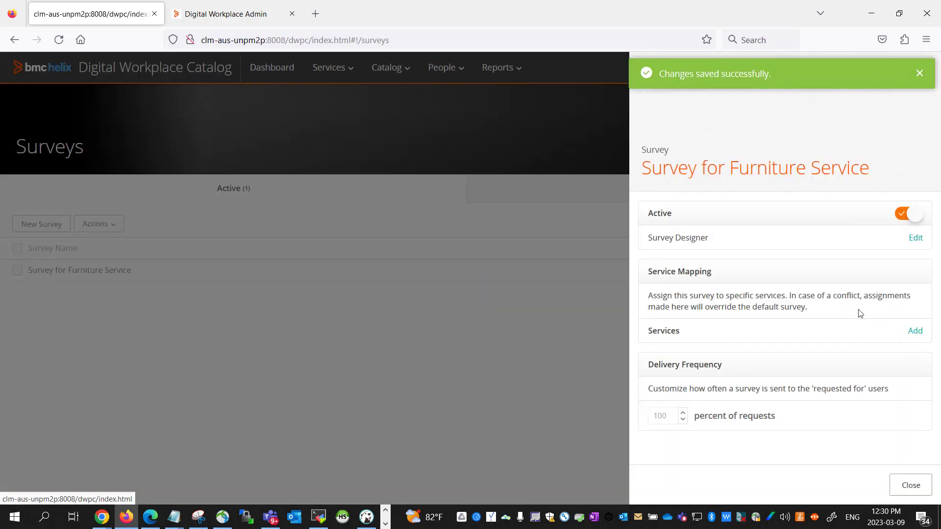
- Link Survey for Furniture Service to the Furniture service from the Service Catalog list
{"action": "left_click", "coordinate": [915, 331]}
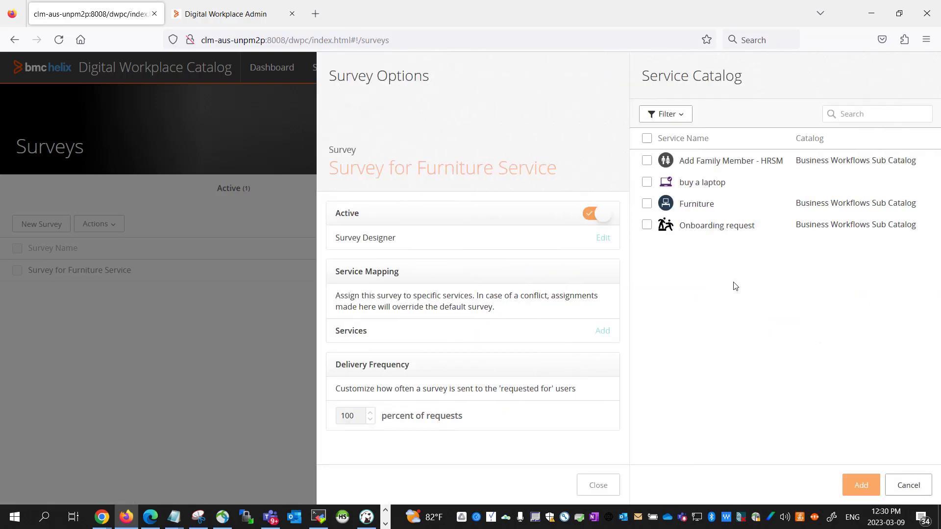
{"action": "left_click", "coordinate": [647, 203]}
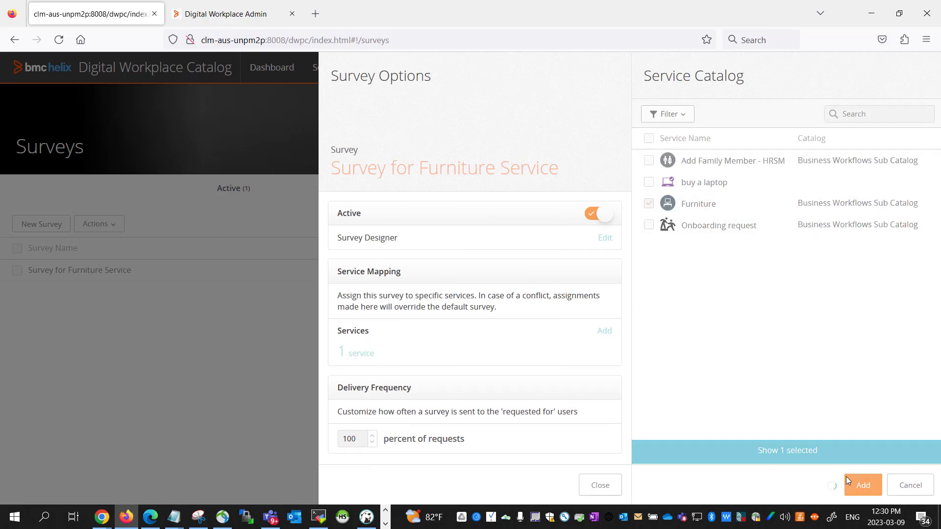
{"action": "left_click", "coordinate": [845, 482]}
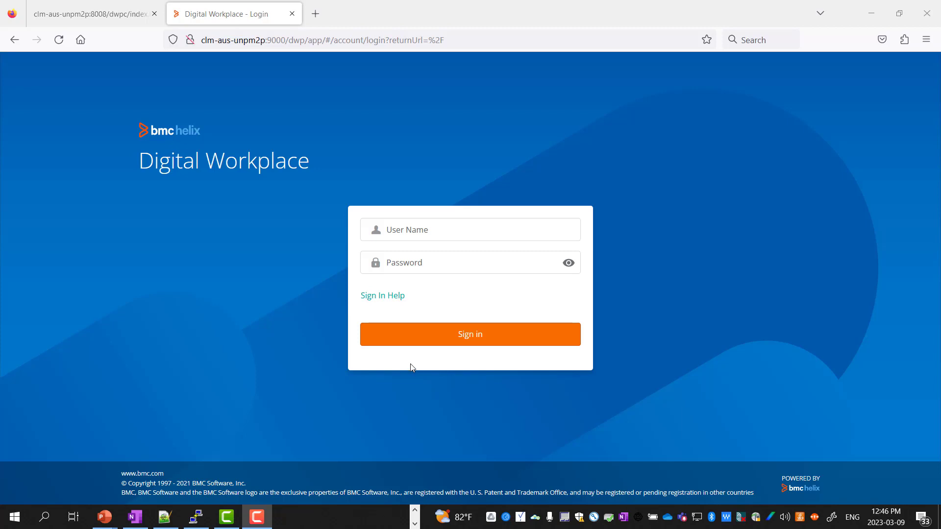
- Sign in to the Digital Workplace Admin console with the admin credentials
{"action": "left_click", "coordinate": [434, 231]}
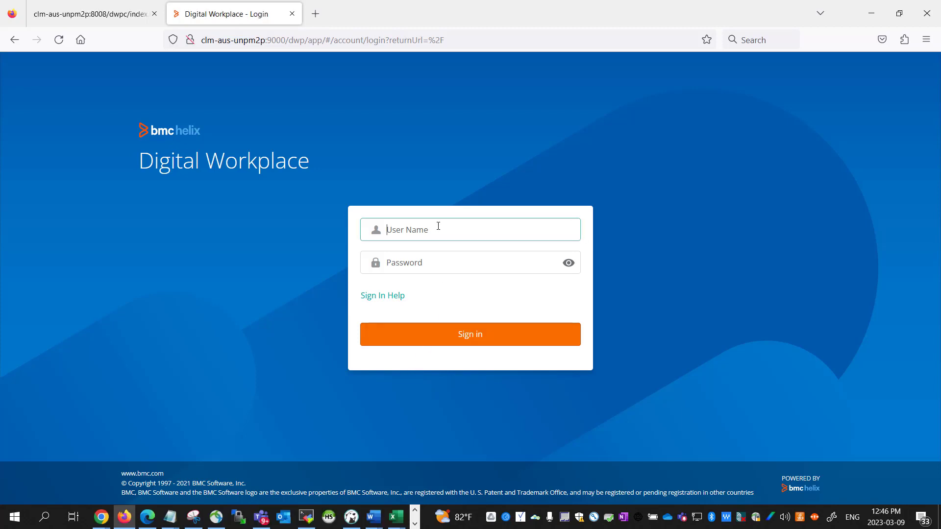
{"action": "type", "text": "hannah_"}
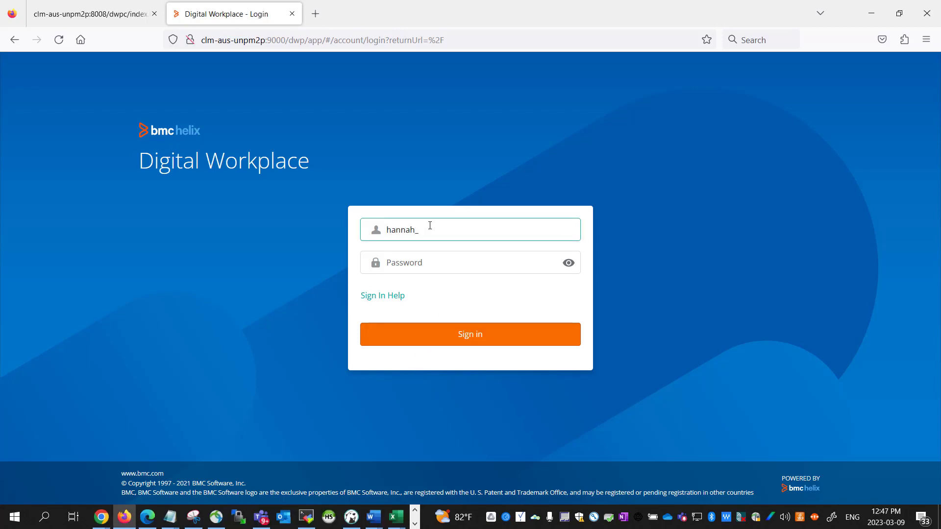
{"action": "type", "text": "admin"}
{"action": "key", "text": "Tab"}
{"action": "type", "text": "•••"}
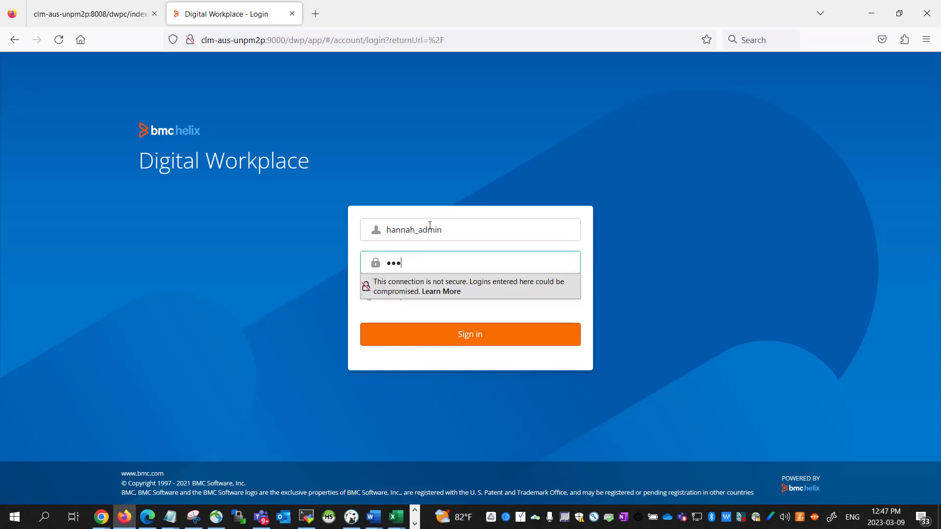
{"action": "type", "text": "••••••"}
{"action": "left_click", "coordinate": [543, 333]}
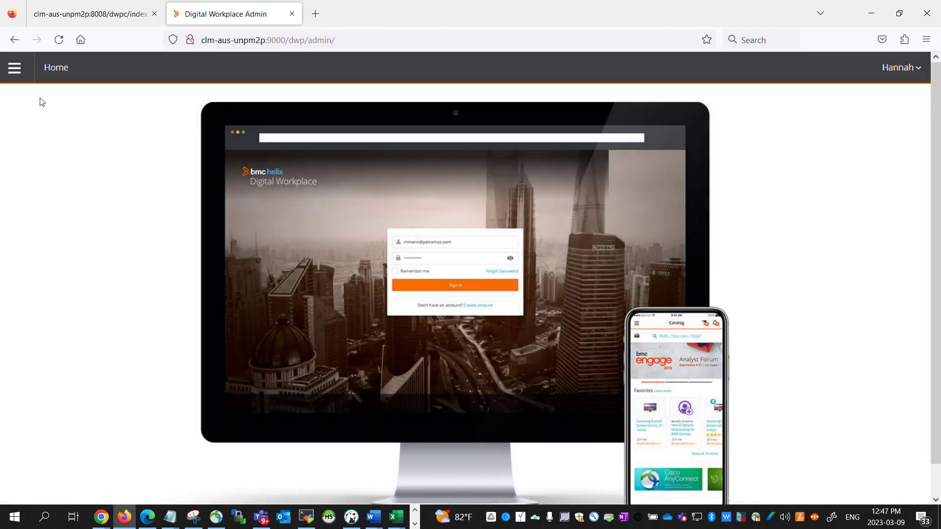
- Enable the customer satisfaction survey under Service Requests > Configure > Surveys
{"action": "left_click", "coordinate": [14, 67]}
{"action": "left_click", "coordinate": [70, 230]}
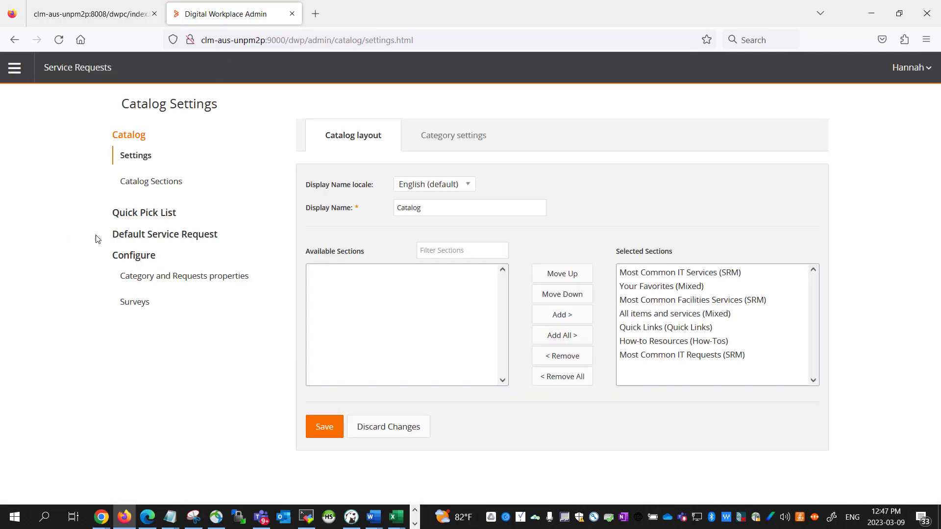
{"action": "left_click", "coordinate": [132, 309]}
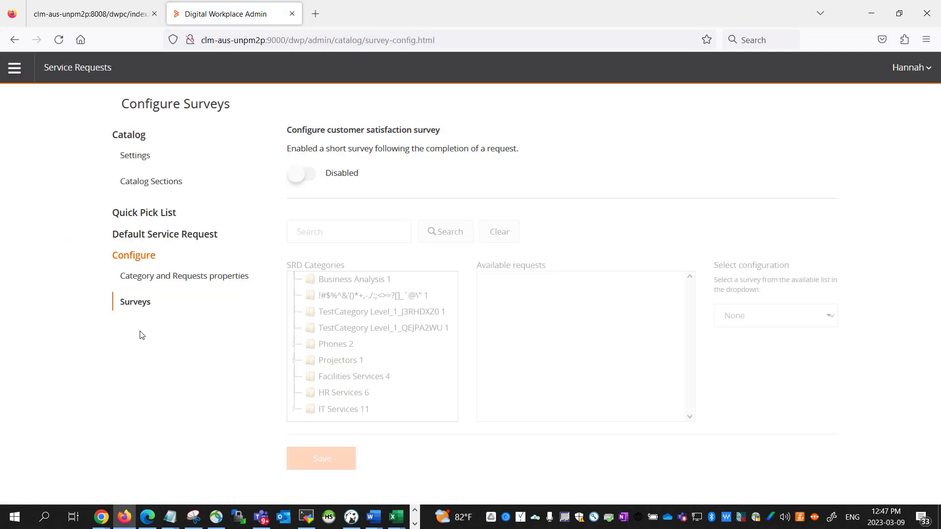
{"action": "left_click", "coordinate": [311, 183]}
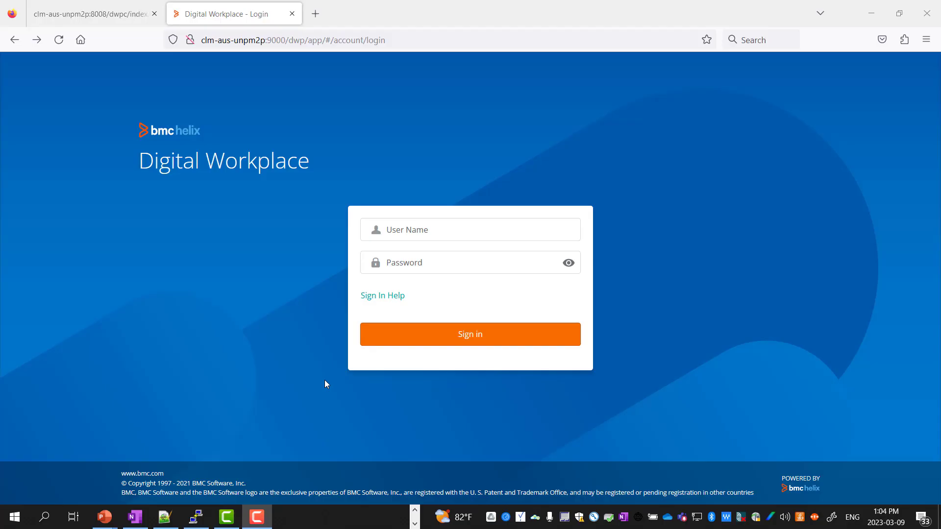
- Sign in to Digital Workplace as the admin and show the Catalog of items and services
{"action": "left_click", "coordinate": [433, 225]}
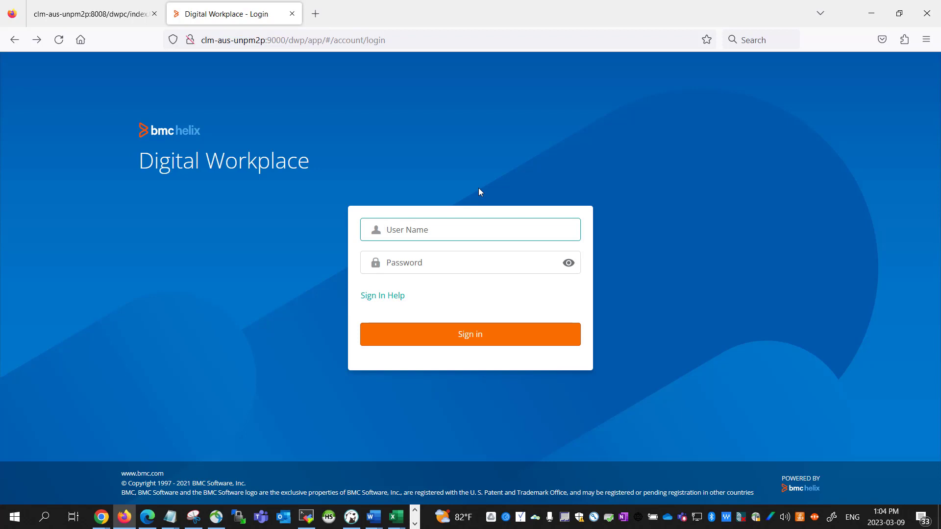
{"action": "type", "text": "hannah_admin"}
{"action": "key", "text": "Tab"}
{"action": "type", "text": "*"}
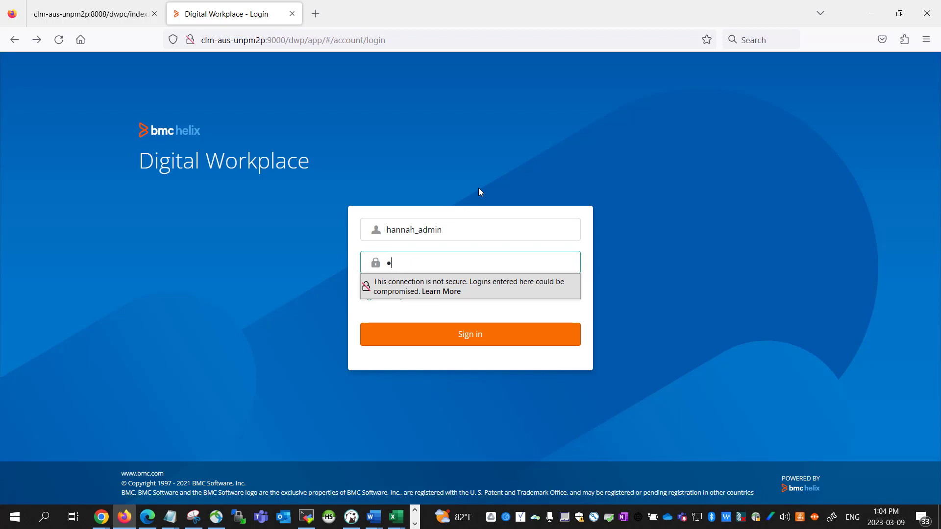
{"action": "type", "text": "********"}
{"action": "left_click", "coordinate": [498, 333]}
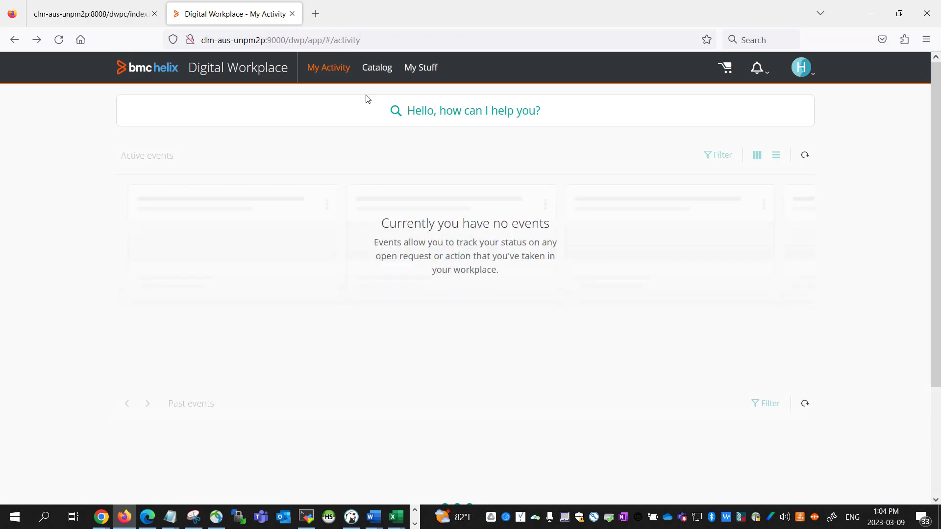
{"action": "left_click", "coordinate": [377, 69]}
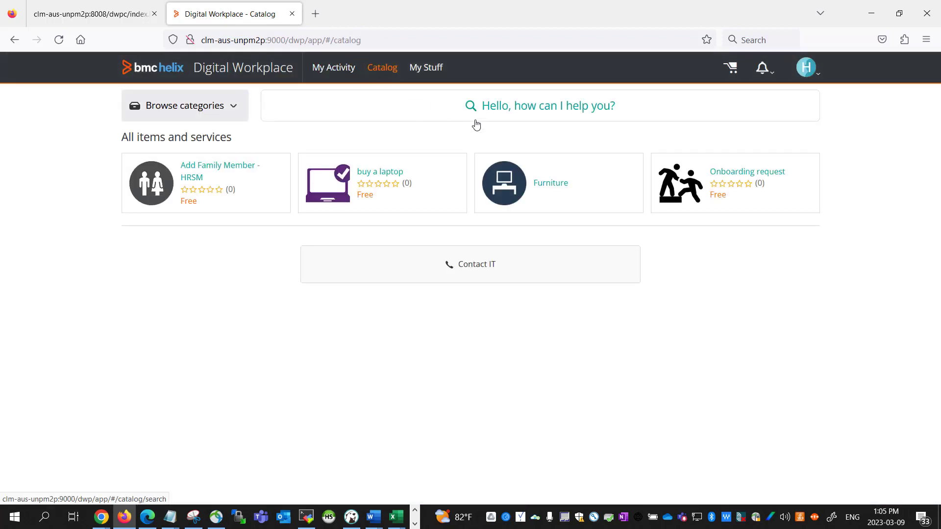
- Submit a Furniture request with Desk and Chair selected, then return to the Catalog
{"action": "left_click", "coordinate": [512, 198]}
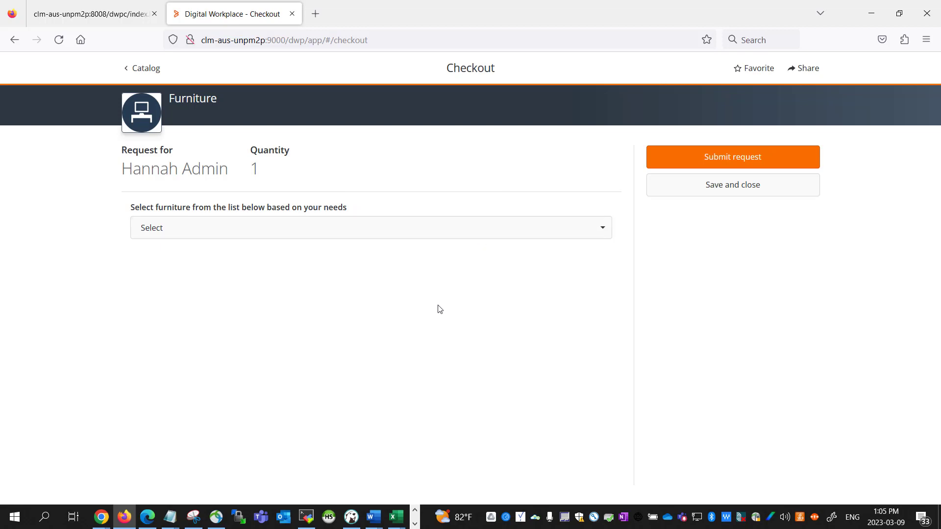
{"action": "left_click", "coordinate": [395, 237]}
{"action": "left_click", "coordinate": [173, 278]}
{"action": "left_click", "coordinate": [162, 300]}
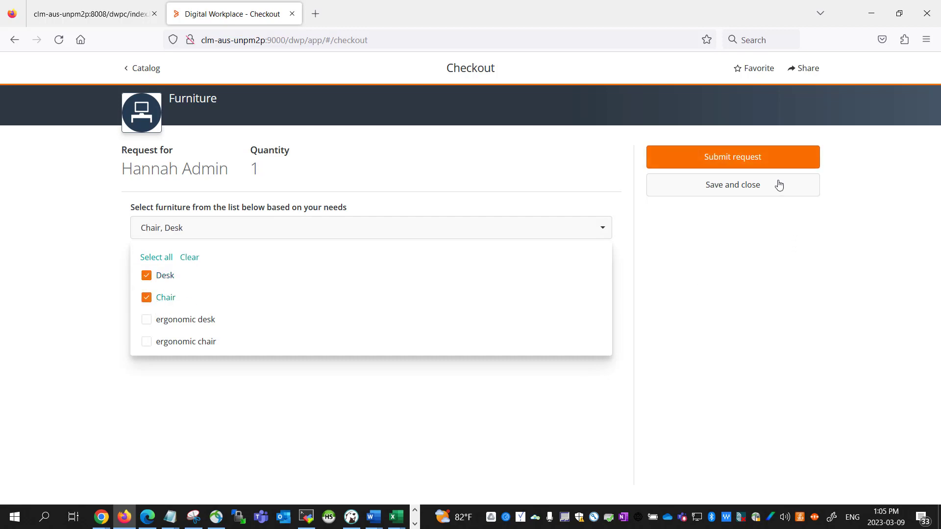
{"action": "left_click", "coordinate": [750, 161]}
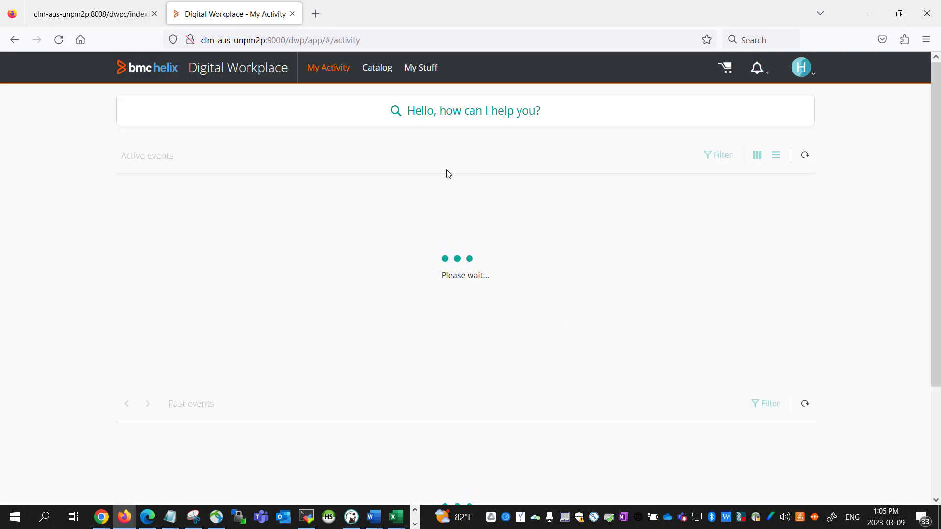
{"action": "left_click", "coordinate": [378, 67]}
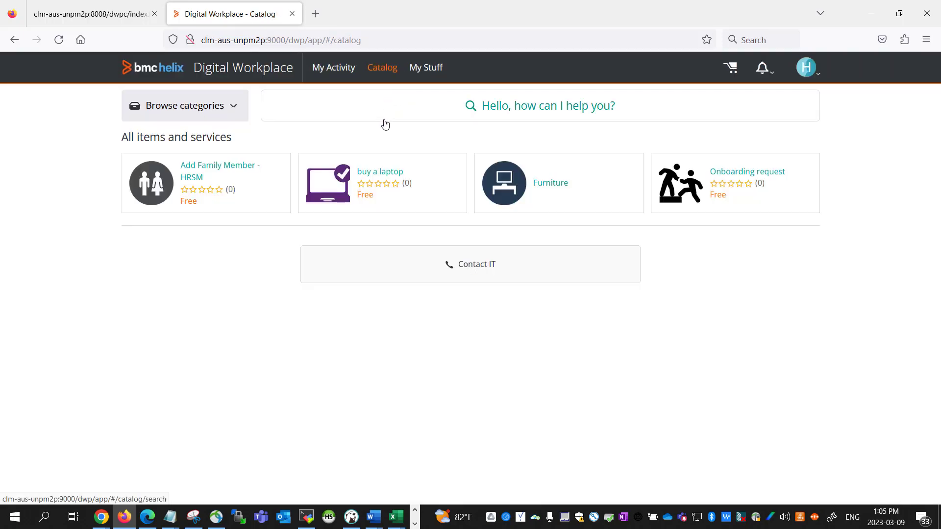
- Request the buy a laptop item with 'Dell Laptop' as the laptop type needed
{"action": "left_click", "coordinate": [361, 184]}
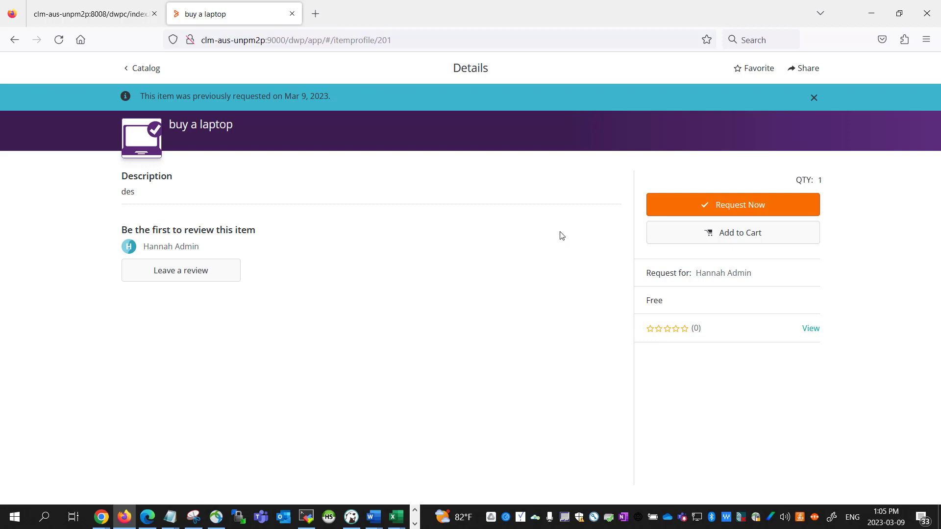
{"action": "left_click", "coordinate": [722, 211]}
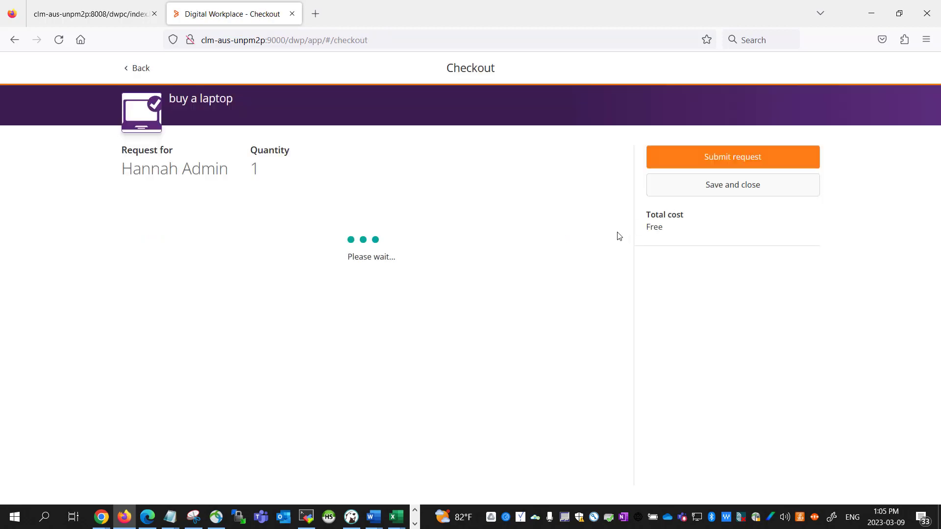
{"action": "left_click", "coordinate": [528, 233]}
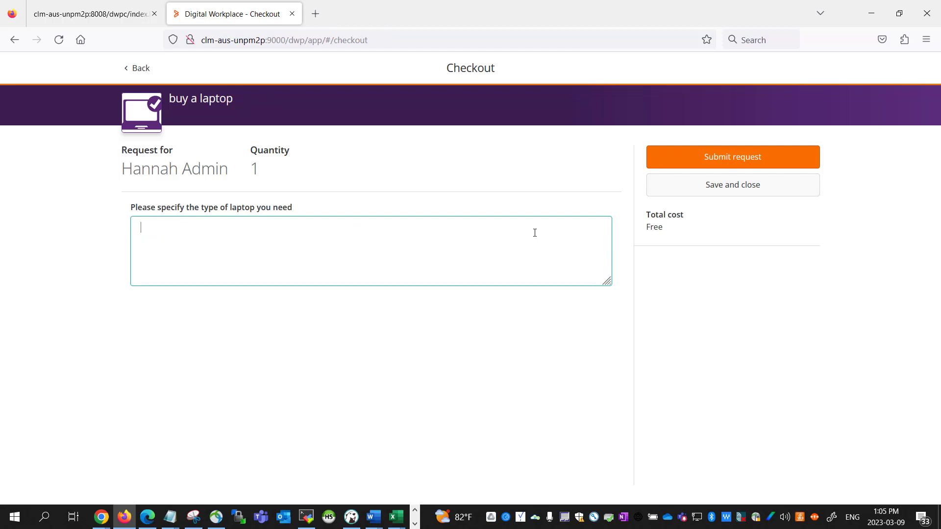
{"action": "type", "text": "Dell Laptop"}
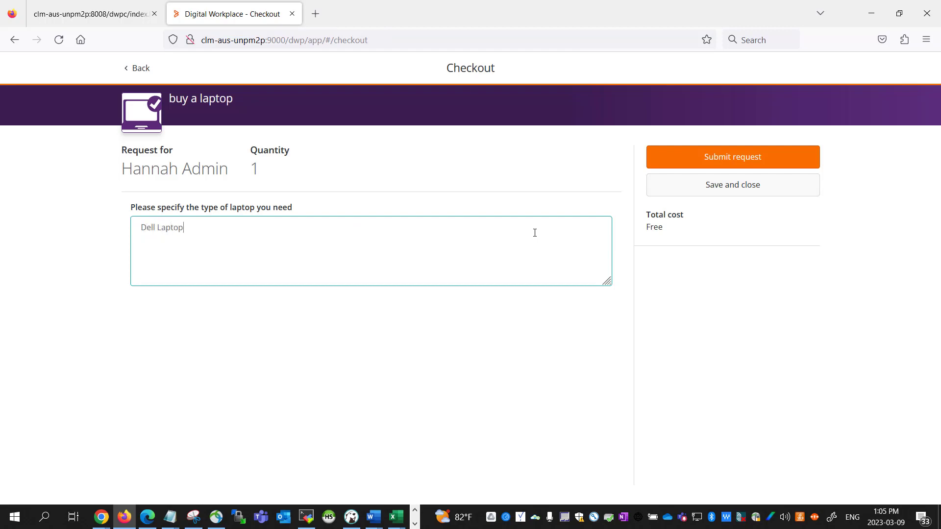
{"action": "left_click", "coordinate": [762, 161]}
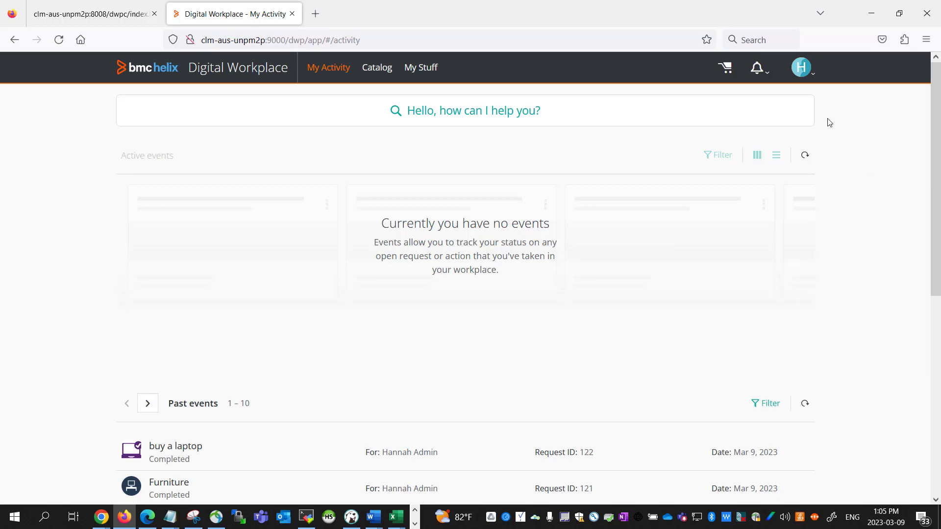
{"action": "left_click", "coordinate": [809, 79]}
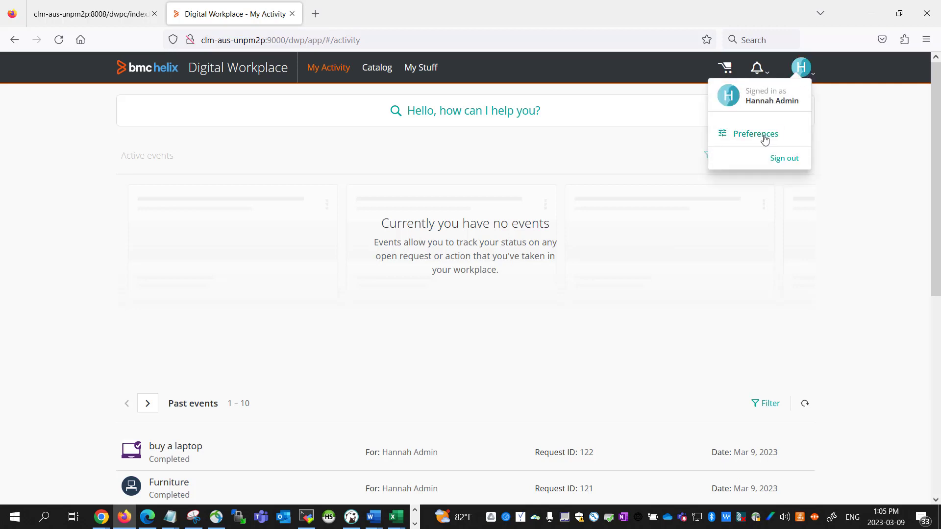
{"action": "left_click", "coordinate": [765, 138]}
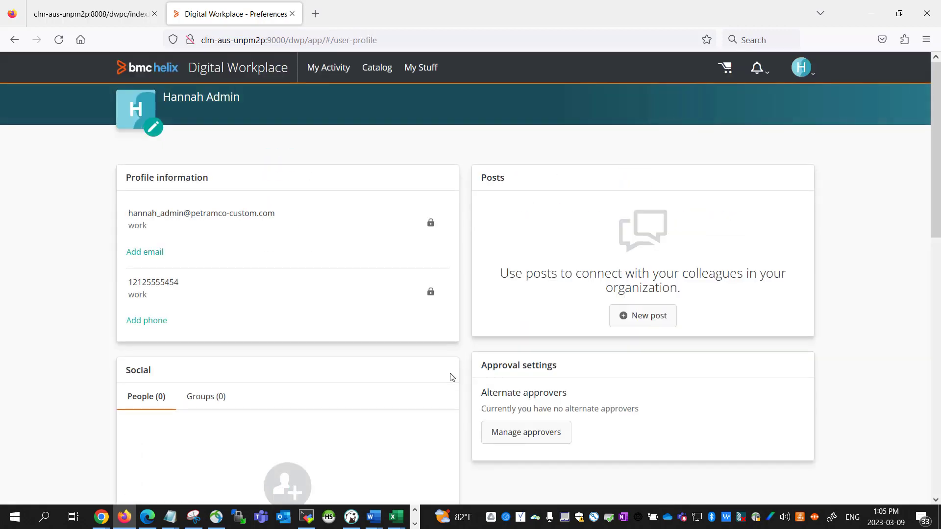
{"action": "scroll", "coordinate": [451, 377], "scroll_direction": "down", "scroll_amount": 6}
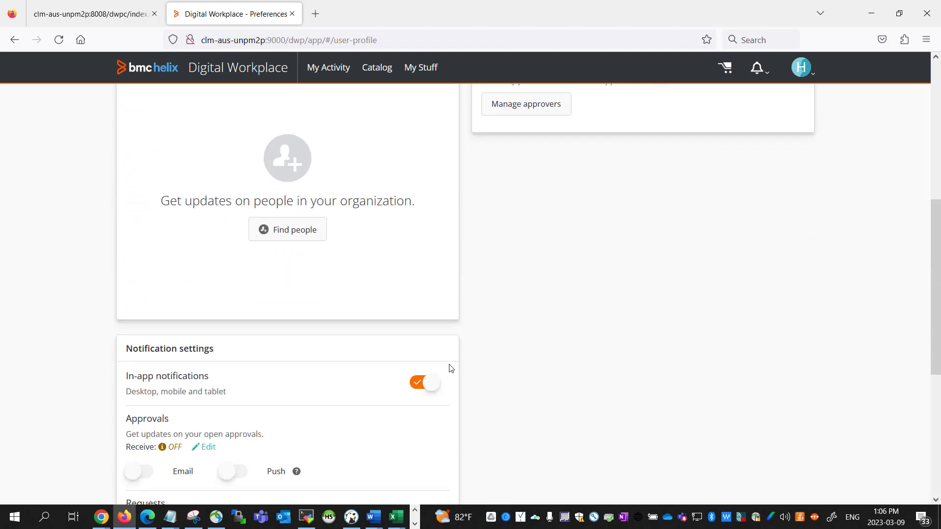
{"action": "scroll", "coordinate": [451, 369], "scroll_direction": "down", "scroll_amount": 1}
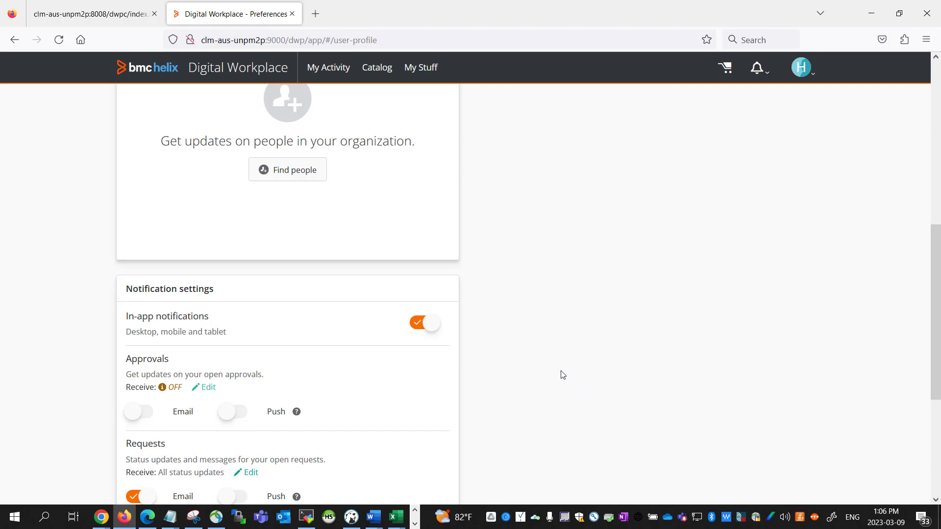
{"action": "scroll", "coordinate": [564, 369], "scroll_direction": "down", "scroll_amount": 5}
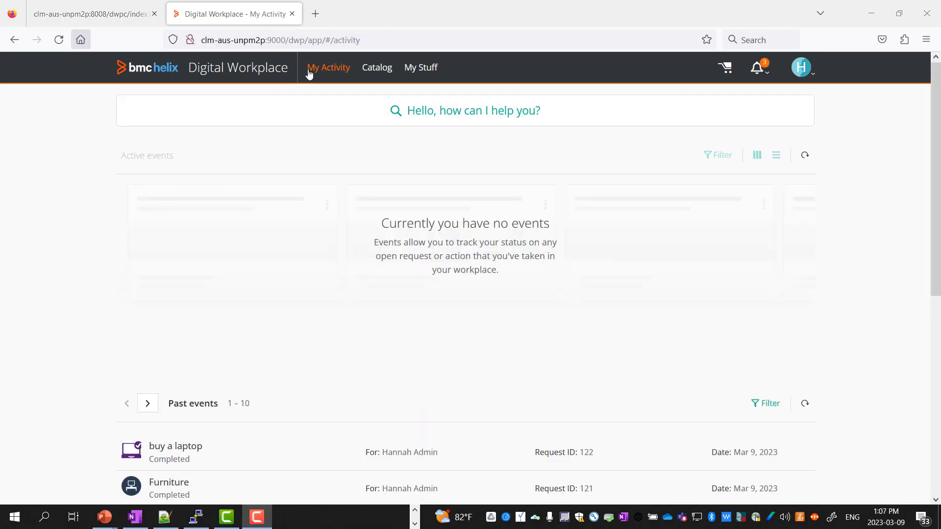
- From the notifications, rate the Furniture request Excellent and 5, add feedback 'thank you', and submit
{"action": "left_click", "coordinate": [765, 77]}
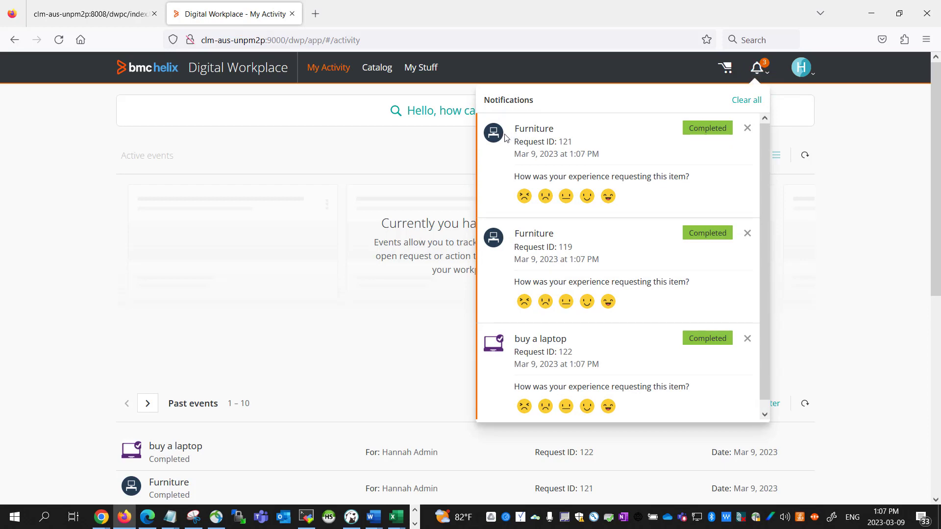
{"action": "left_click", "coordinate": [541, 141]}
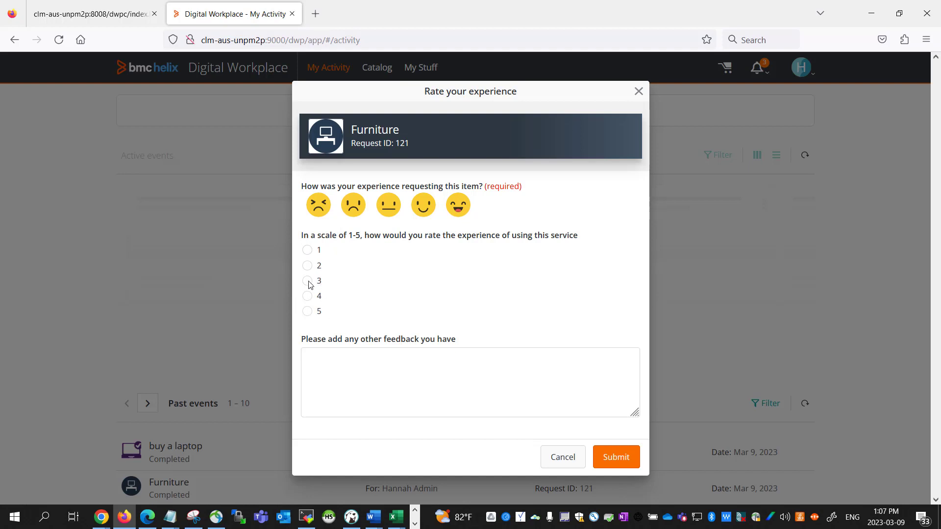
{"action": "left_click", "coordinate": [454, 212]}
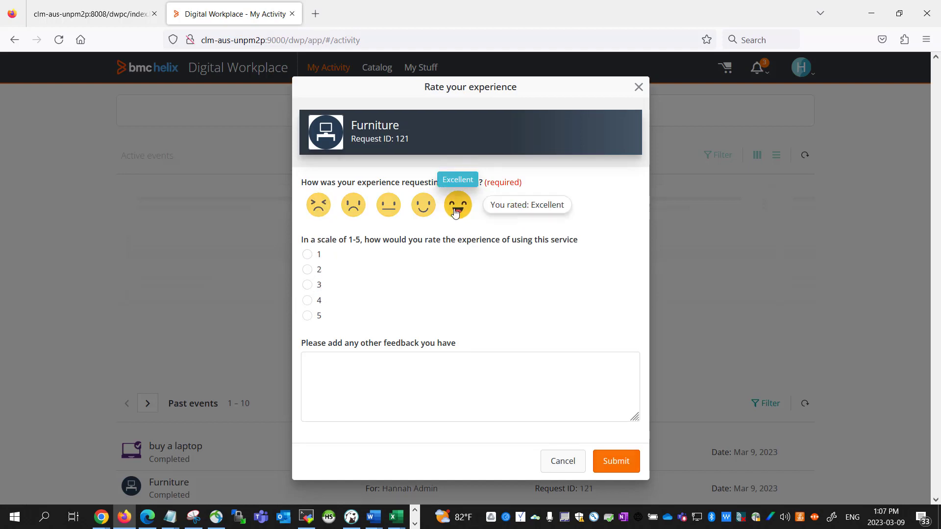
{"action": "left_click", "coordinate": [308, 318]}
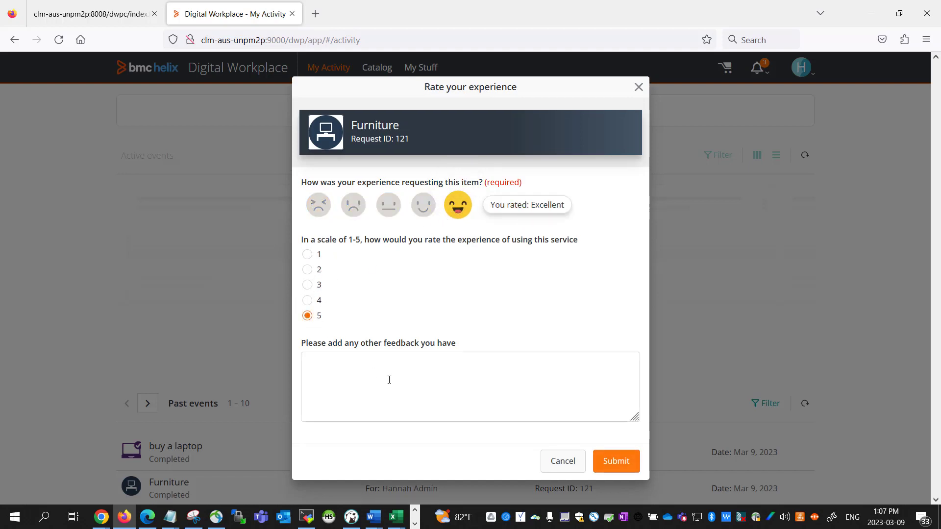
{"action": "left_click", "coordinate": [395, 397]}
{"action": "type", "text": "thank "}
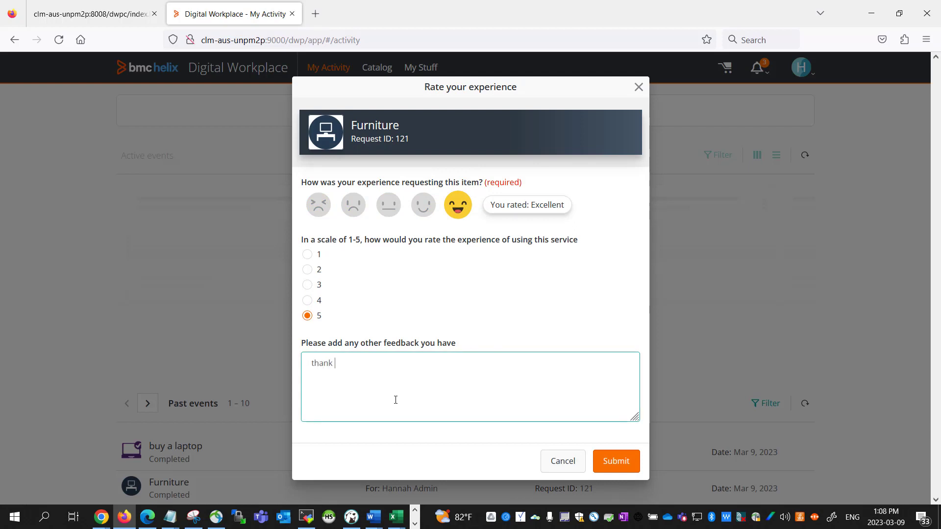
{"action": "type", "text": "you"}
{"action": "left_click", "coordinate": [620, 466]}
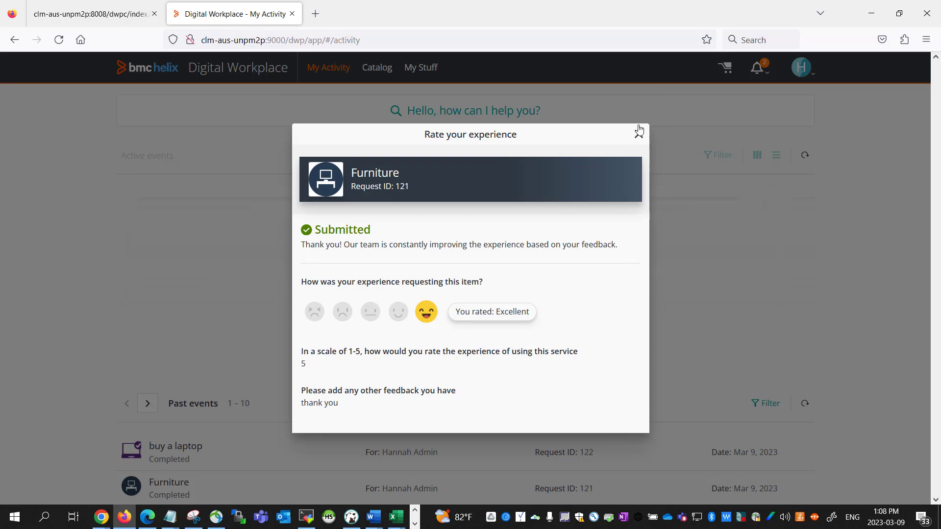
{"action": "left_click", "coordinate": [639, 134]}
- From the notifications, rate the buy a laptop request Excellent with comment 'comment for ootb survey' and submit
{"action": "left_click", "coordinate": [755, 67]}
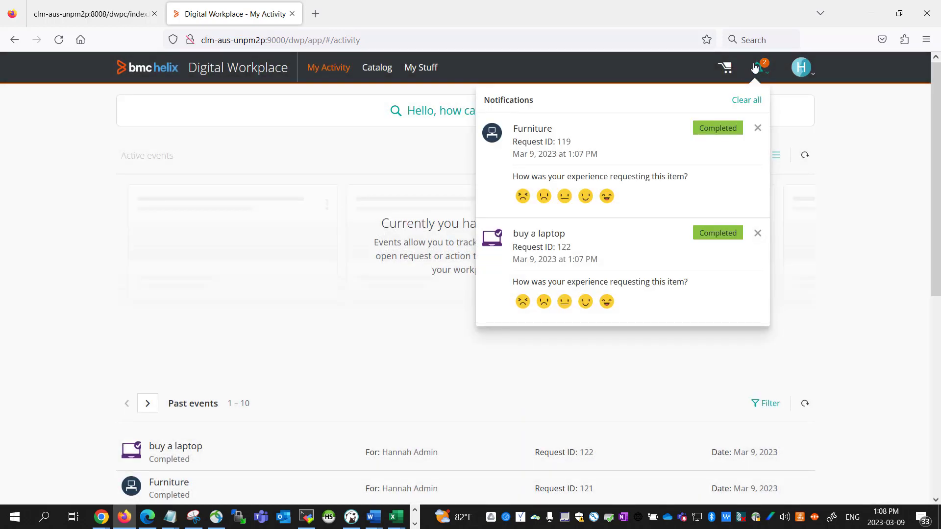
{"action": "left_click", "coordinate": [532, 242]}
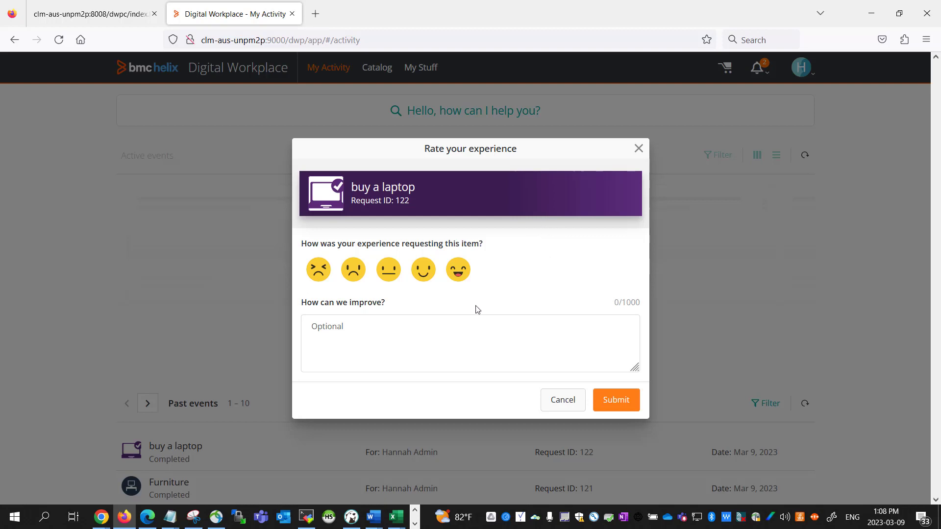
{"action": "left_click", "coordinate": [458, 271]}
{"action": "left_click", "coordinate": [451, 345]}
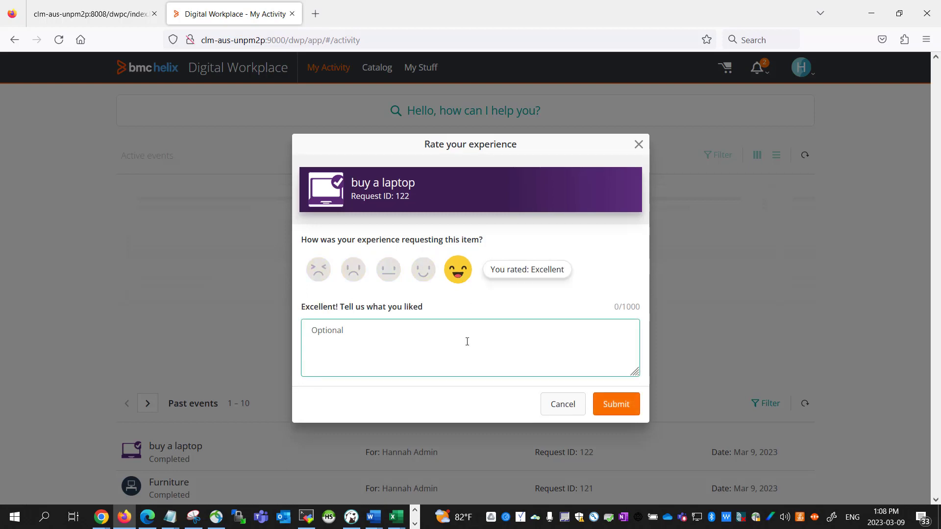
{"action": "type", "text": "comment for ootb survey"}
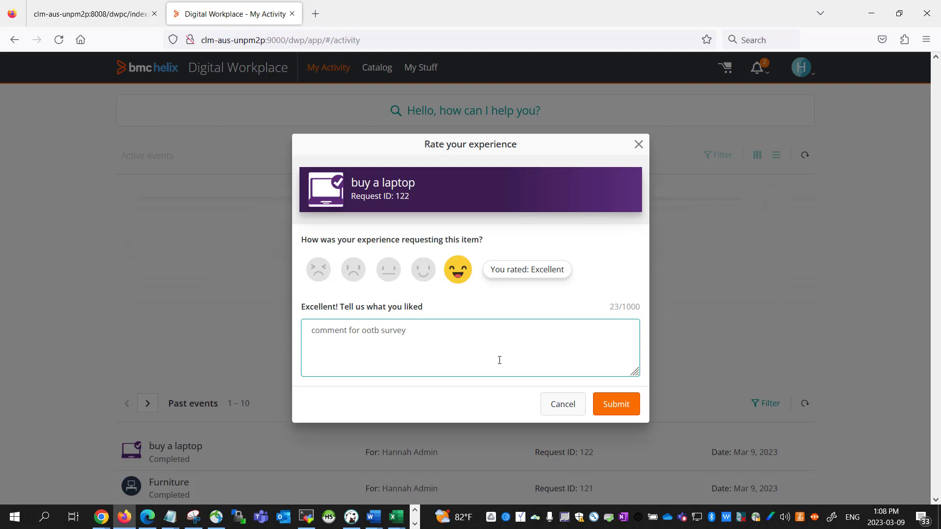
{"action": "left_click", "coordinate": [602, 396]}
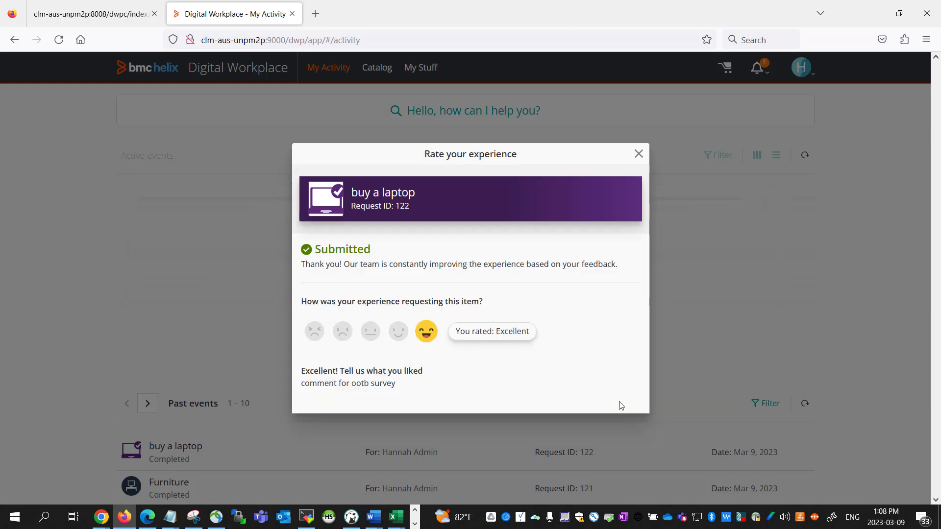
{"action": "left_click", "coordinate": [639, 154]}
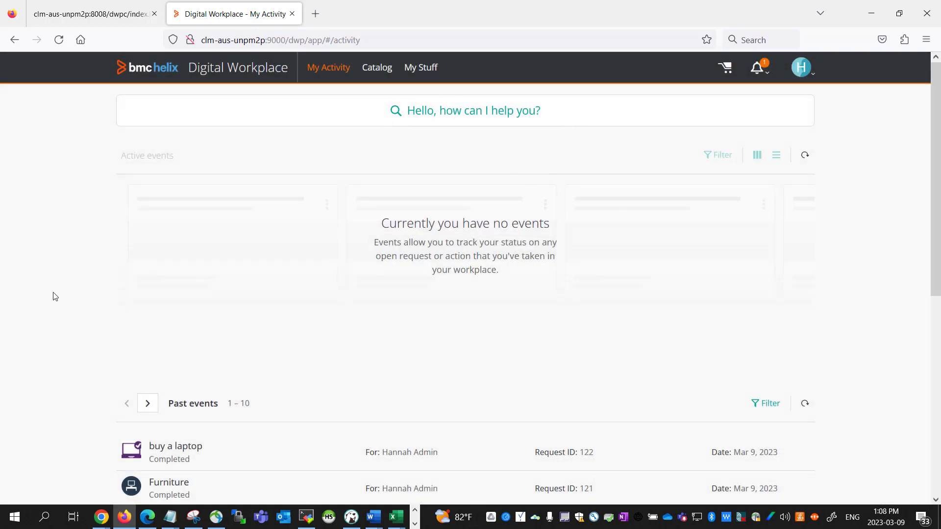
- Open buy a laptop request 122 in My Activity and view its Excellent rating and comment
{"action": "scroll", "coordinate": [53, 297], "scroll_direction": "down", "scroll_amount": 4}
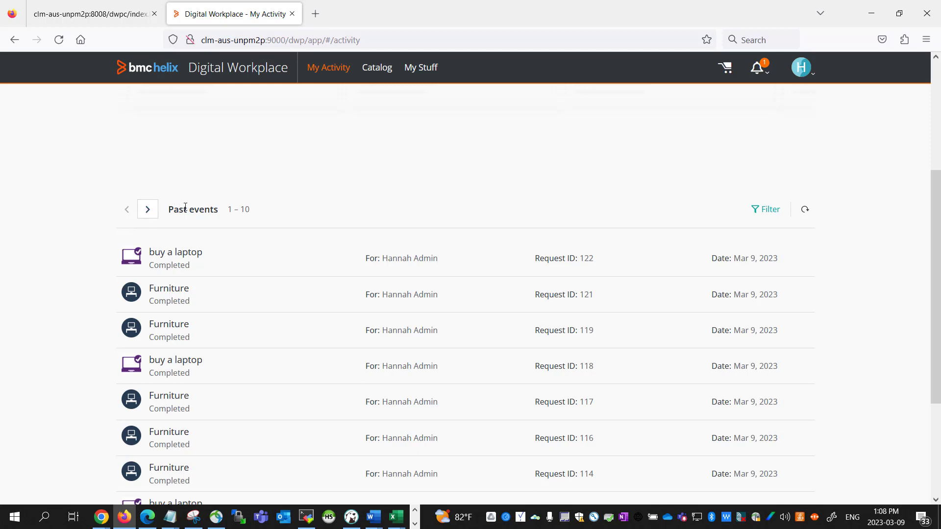
{"action": "left_click", "coordinate": [181, 265]}
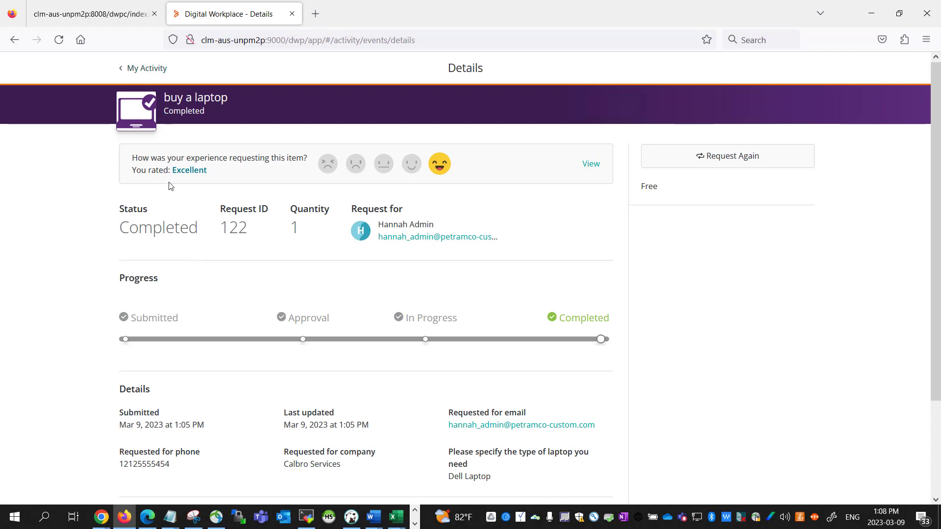
{"action": "left_click", "coordinate": [590, 164]}
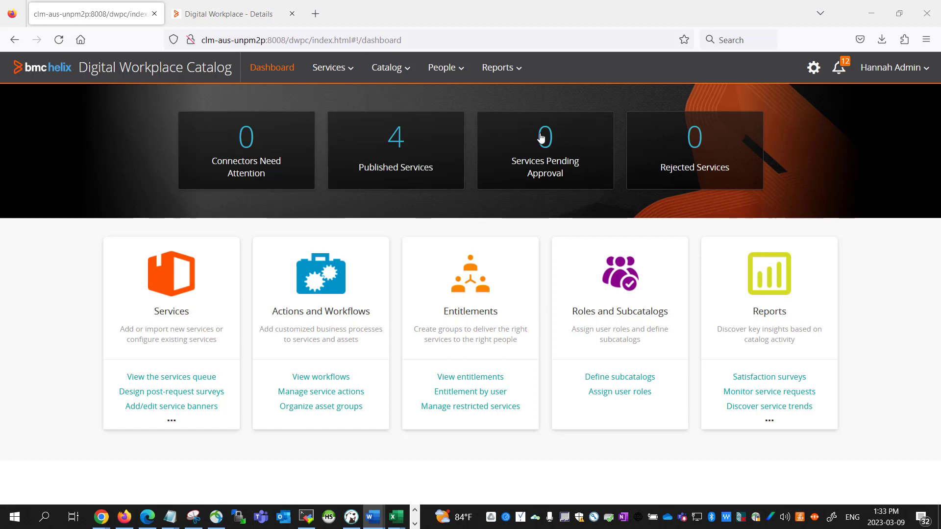
- List the buy a laptop requests in the Satisfaction Survey report, then switch to the Service Requests report
{"action": "left_click", "coordinate": [504, 81]}
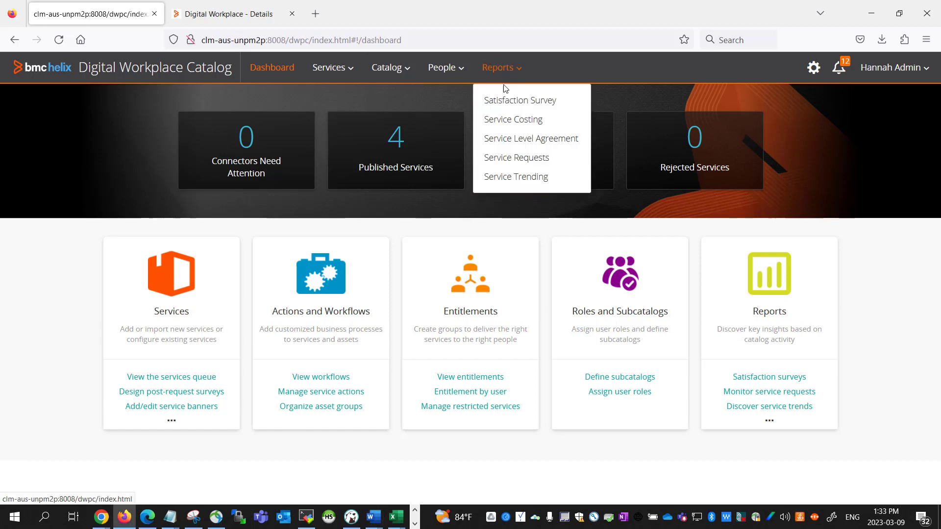
{"action": "left_click", "coordinate": [505, 100]}
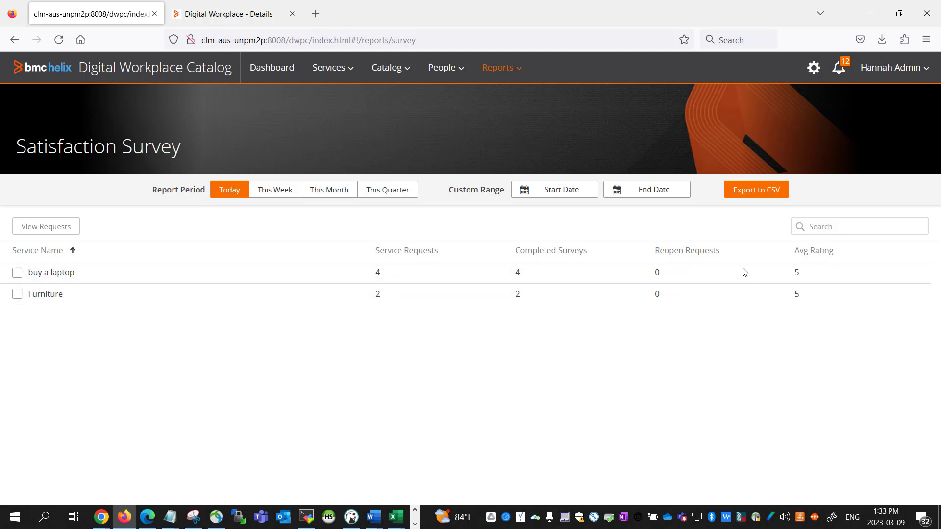
{"action": "left_click", "coordinate": [18, 276]}
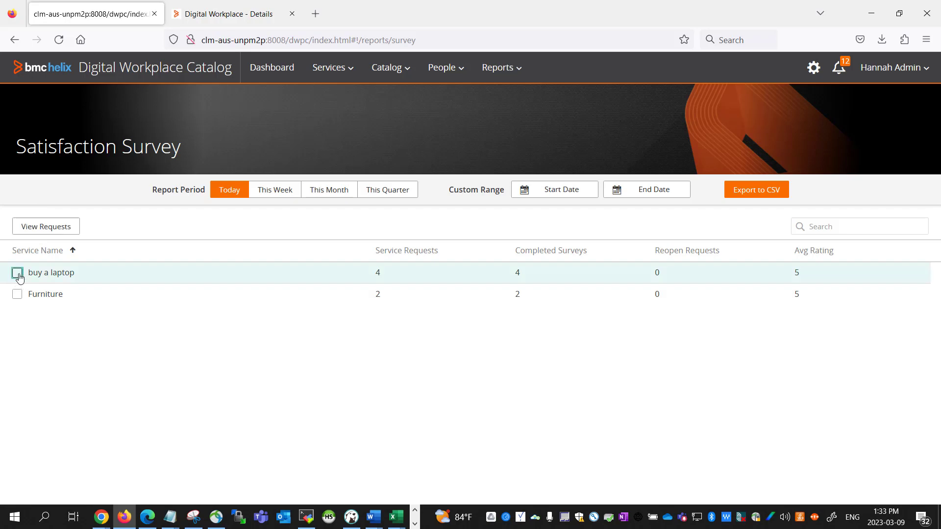
{"action": "left_click", "coordinate": [29, 229]}
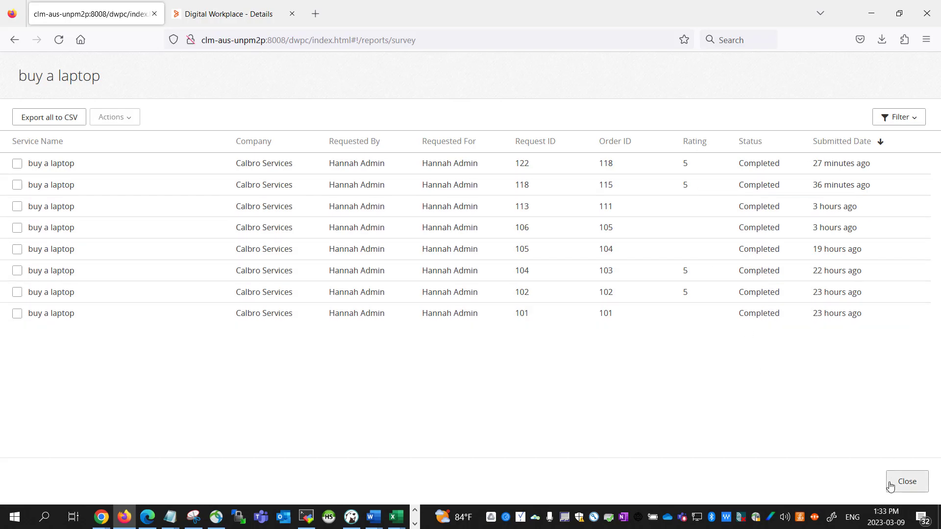
{"action": "left_click", "coordinate": [906, 481]}
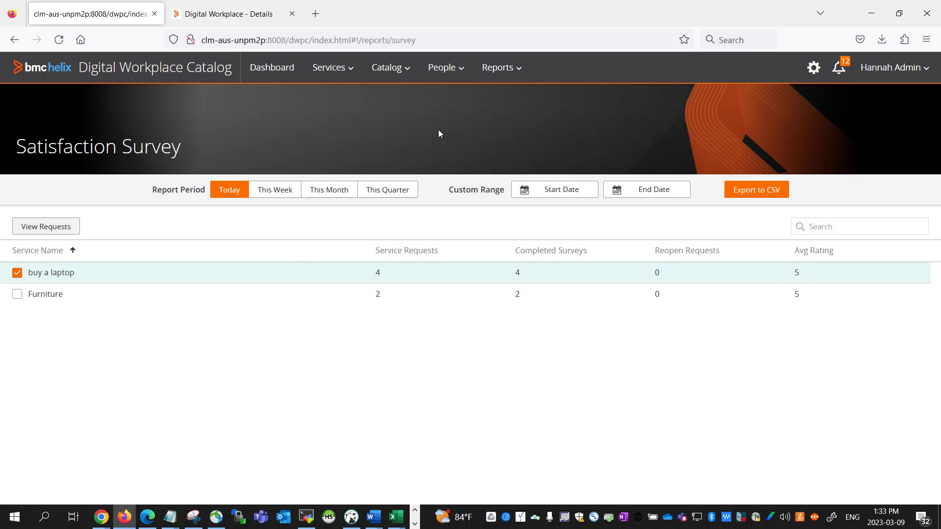
{"action": "left_click", "coordinate": [491, 73]}
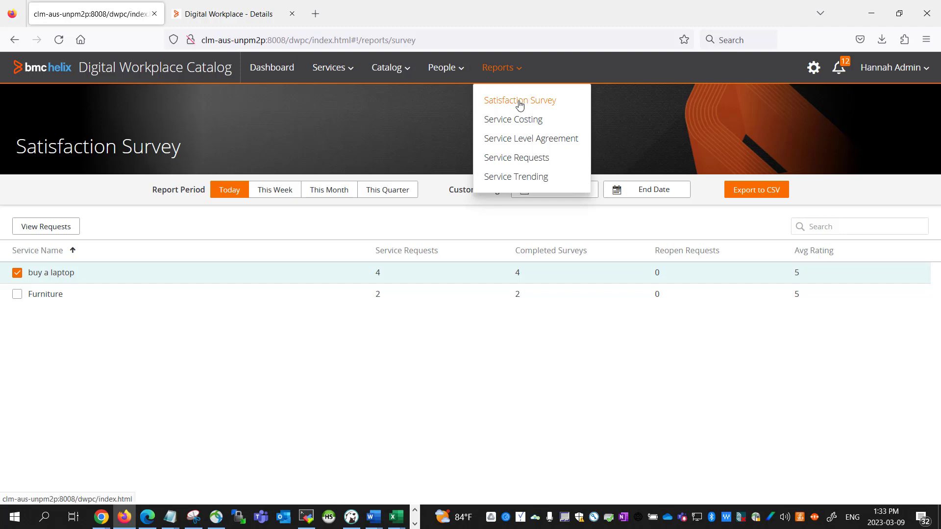
{"action": "left_click", "coordinate": [538, 158]}
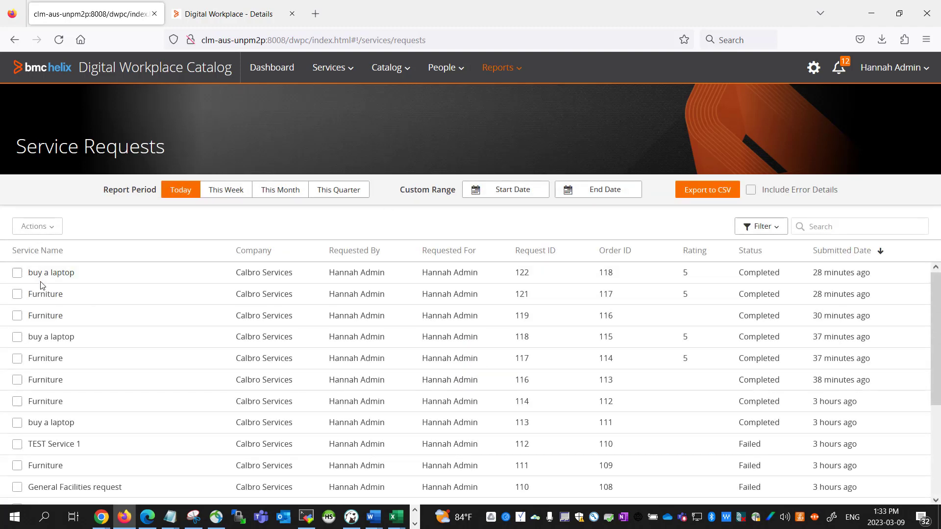
- View the Survey Responses in Furniture request 121's details, then return to the Satisfaction Survey report
{"action": "left_click", "coordinate": [18, 294]}
{"action": "left_click", "coordinate": [54, 234]}
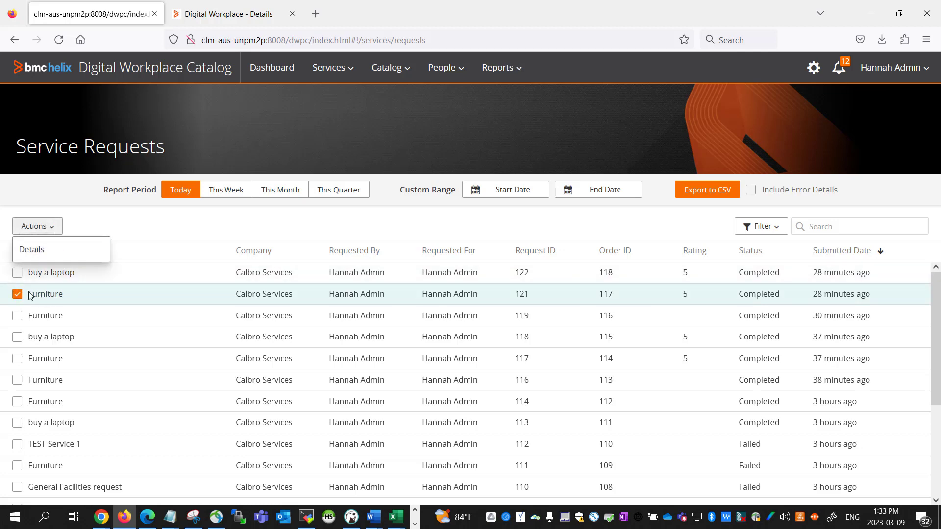
{"action": "left_click", "coordinate": [38, 252]}
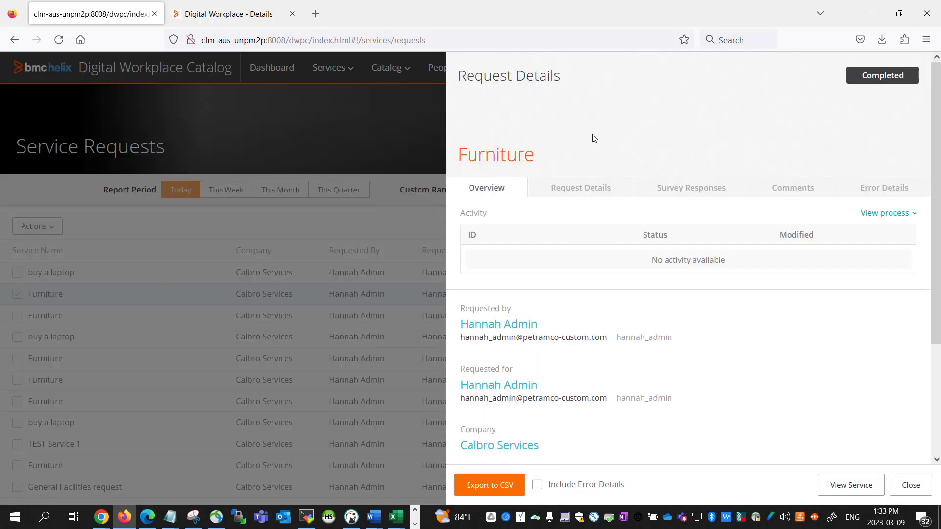
{"action": "left_click", "coordinate": [704, 191]}
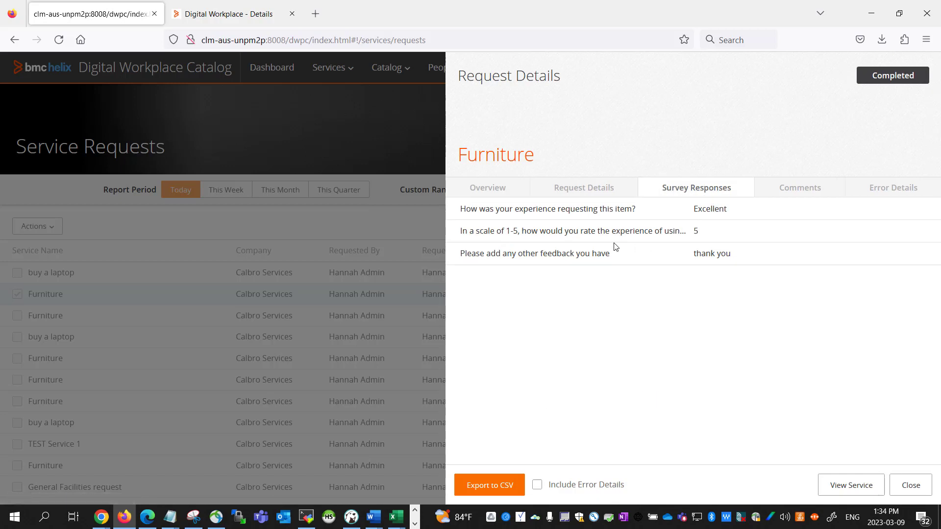
{"action": "left_click", "coordinate": [910, 485]}
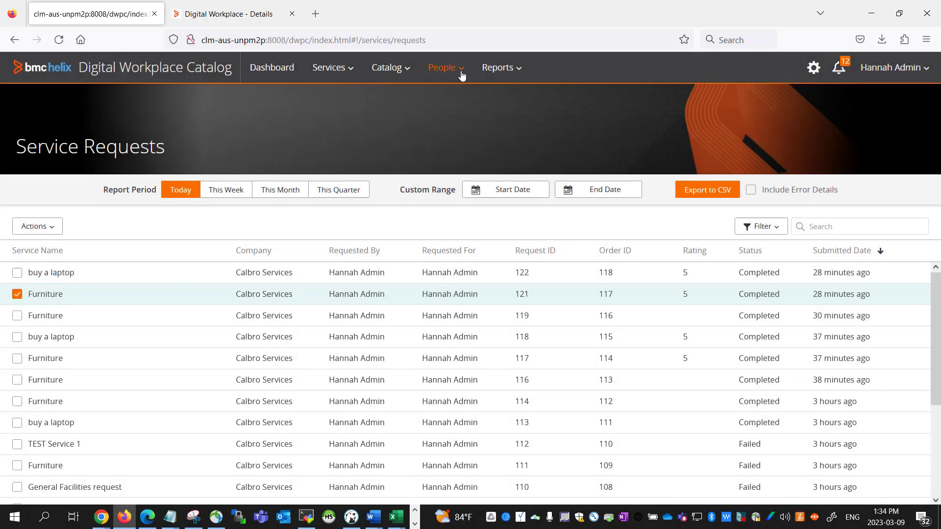
{"action": "left_click", "coordinate": [504, 73]}
{"action": "left_click", "coordinate": [517, 99]}
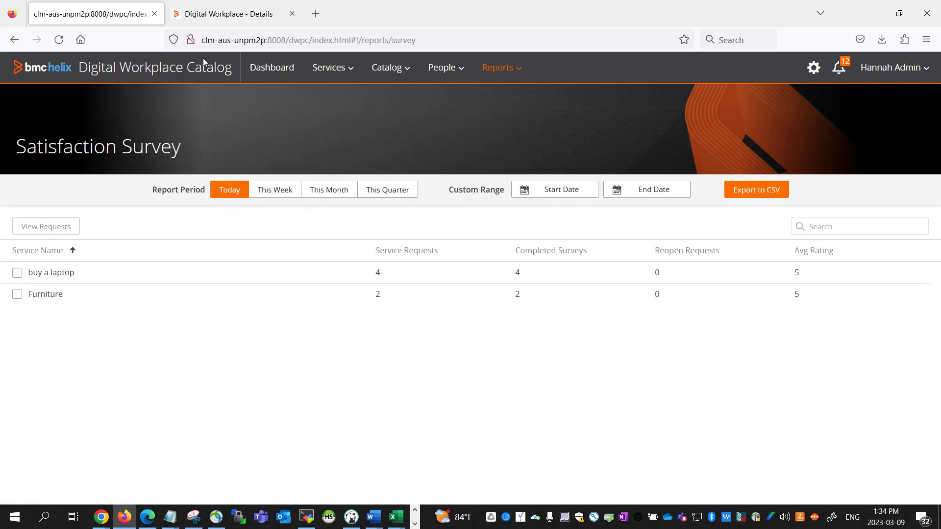
- Select buy a laptop, view its requests and ratings, close the list, and deselect it
{"action": "left_click", "coordinate": [17, 273]}
{"action": "left_click", "coordinate": [44, 230]}
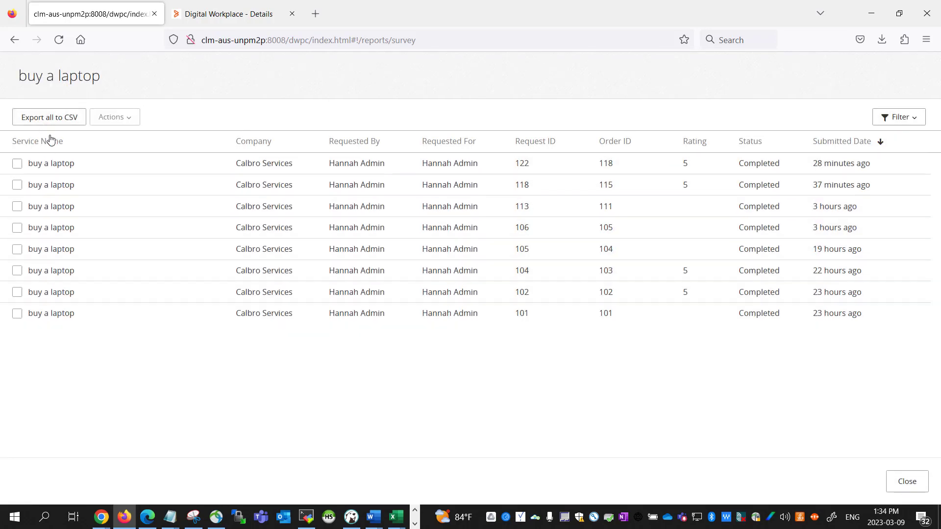
{"action": "left_click", "coordinate": [907, 481]}
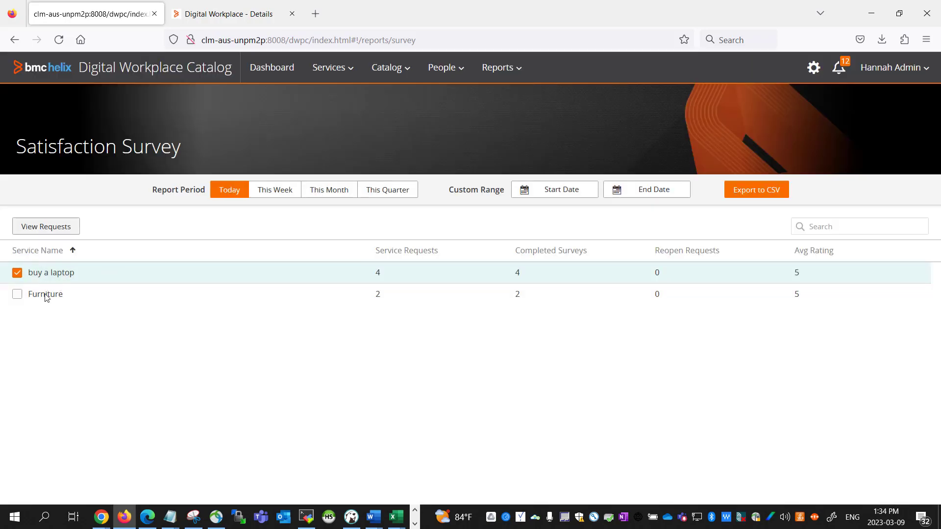
{"action": "left_click", "coordinate": [17, 275]}
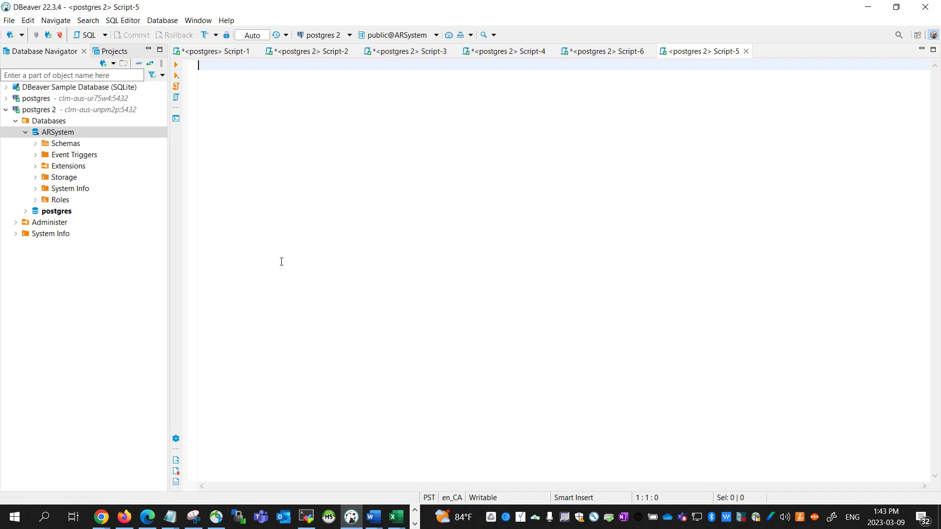
- Paste the myit_sb_survey / myit_sb_ServiceRequest INNER JOIN query into Script-5 and execute it
{"action": "type", "text": "SELECT servicerequestid, servicerequesttitle, RequestingUserId, requestForUserId, rating, Answer FROM myit_sb_survey survey INNER JOIN myit_sb_ServiceRequest sr on survey.ServiceRequestId = sr.Request_ID"}
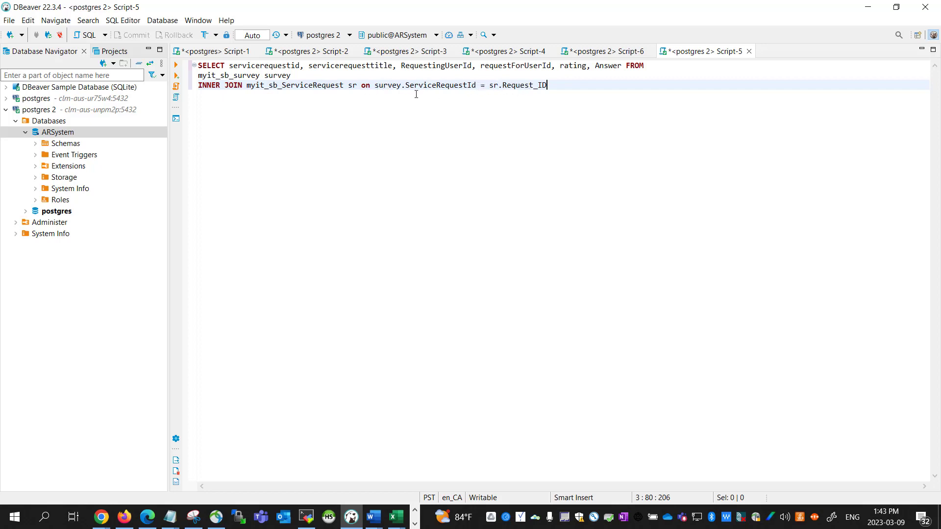
{"action": "right_click", "coordinate": [200, 68]}
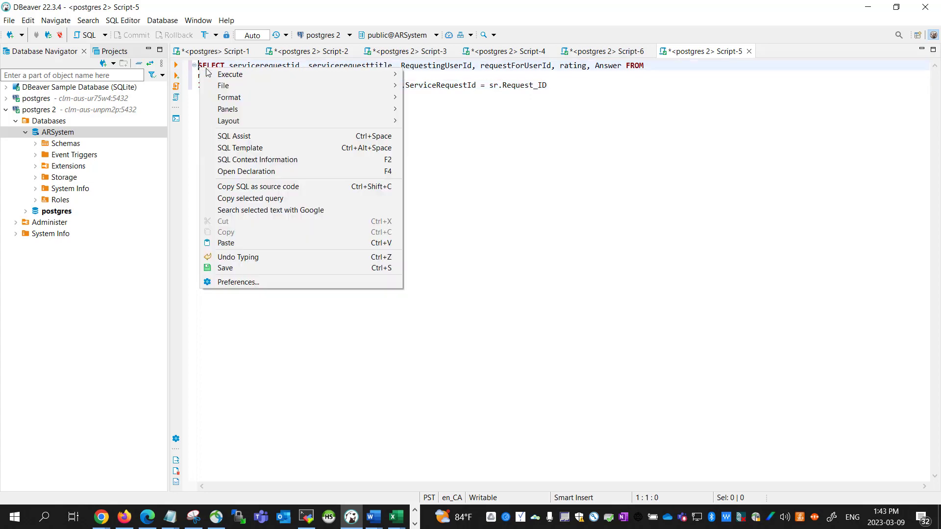
{"action": "mouse_move", "coordinate": [248, 75]}
{"action": "left_click", "coordinate": [426, 77]}
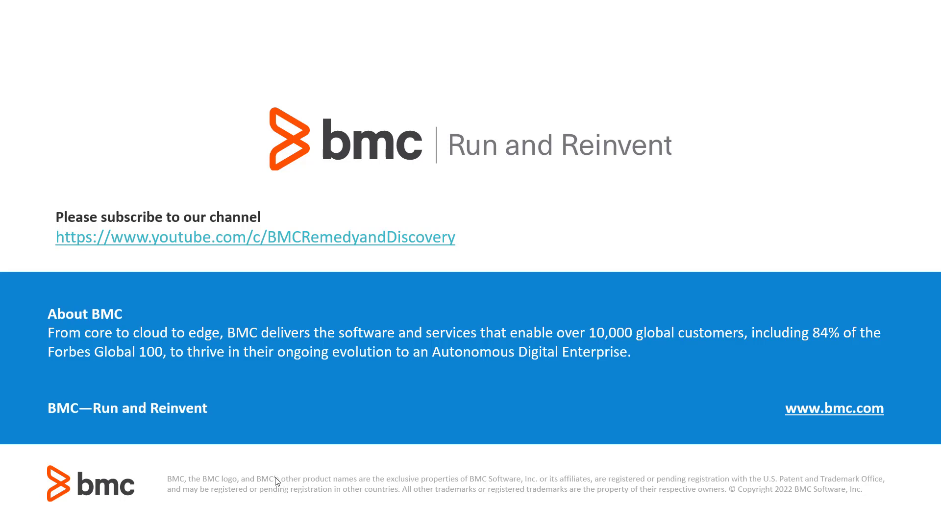
- Advance from the About BMC slide to the closing BMC Run and Reinvent logo slide
{"action": "left_click", "coordinate": [221, 456]}
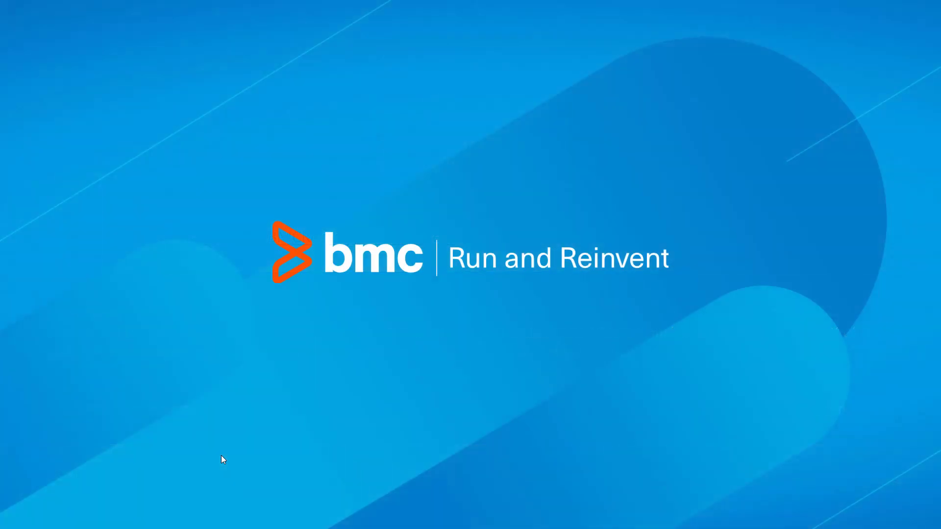